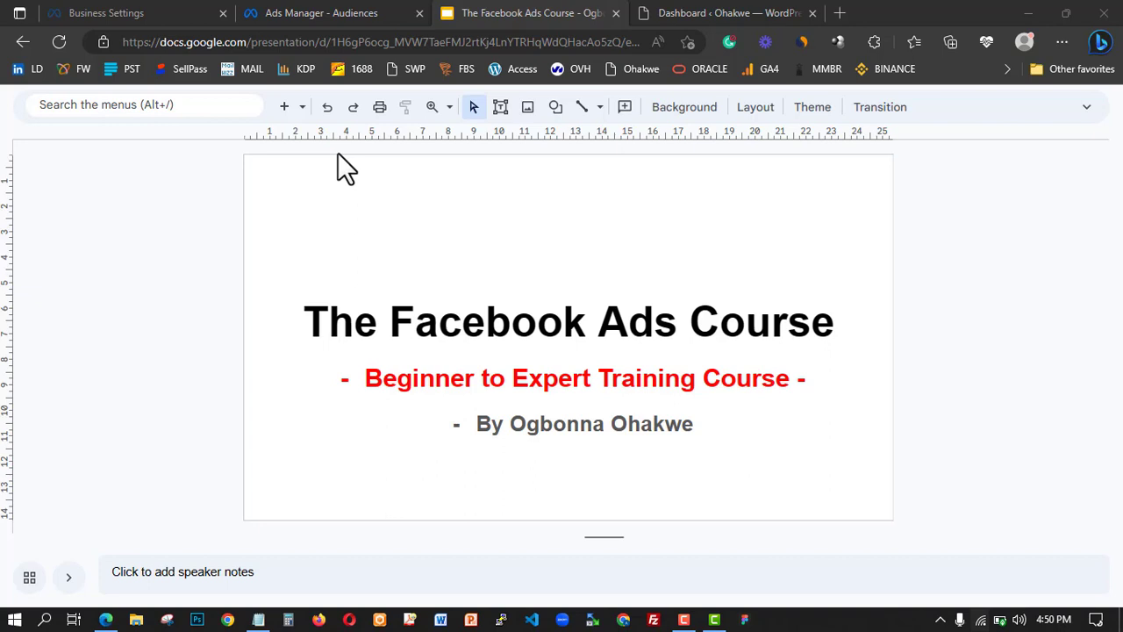
Step: Switch to the Ads Manager Audiences page and start a custom audience with Website as its source
click(336, 12)
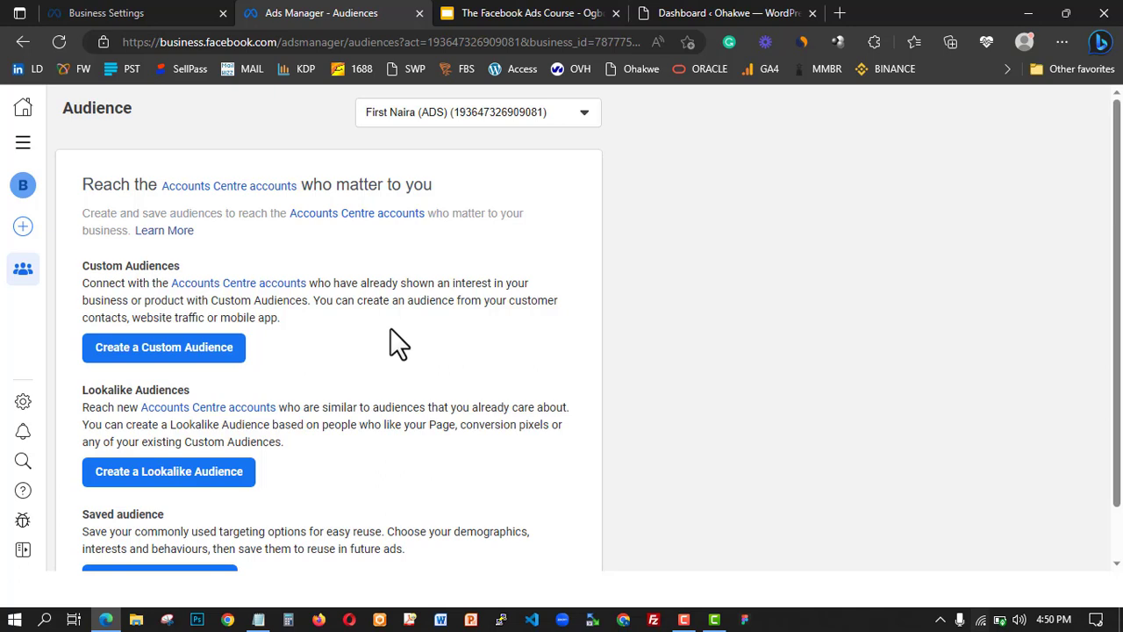
click(191, 361)
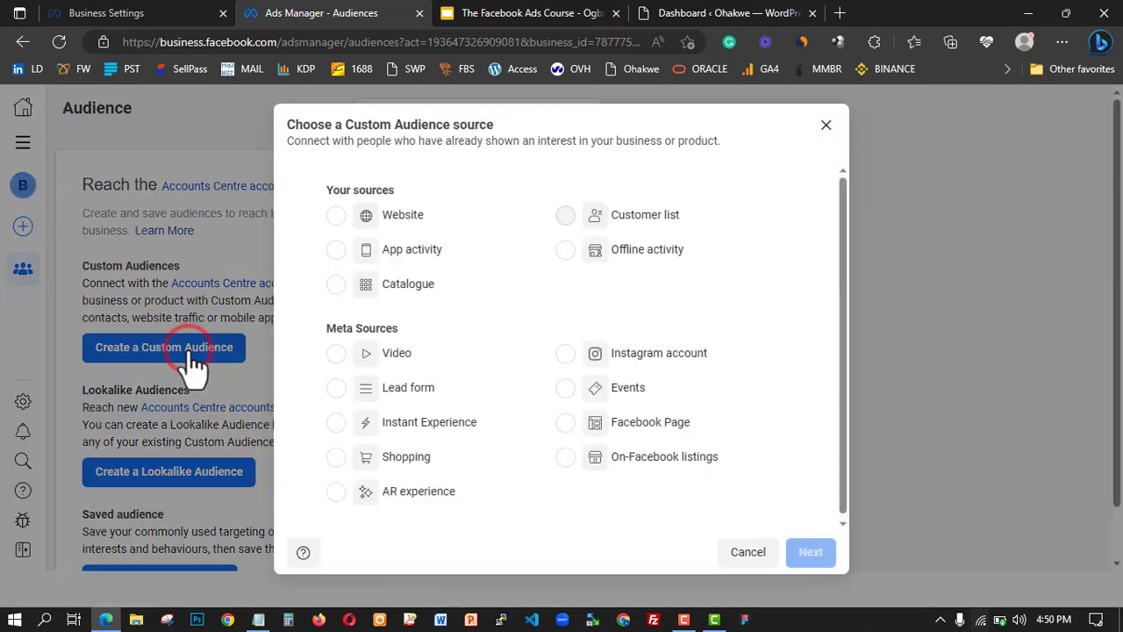
click(369, 219)
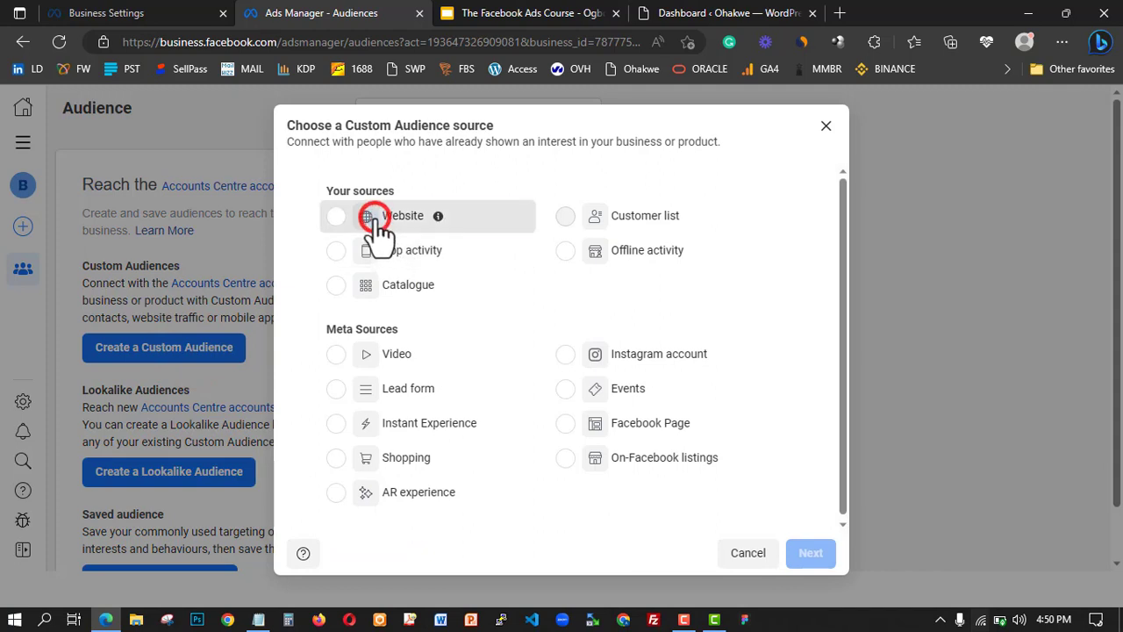
mouse_move(441, 222)
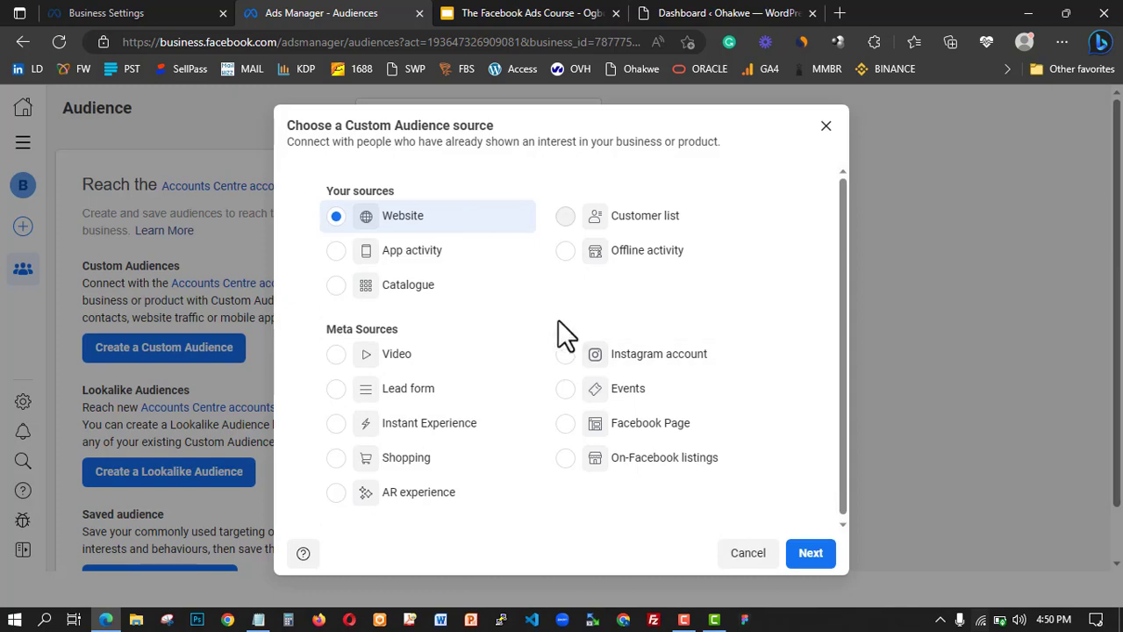
click(809, 553)
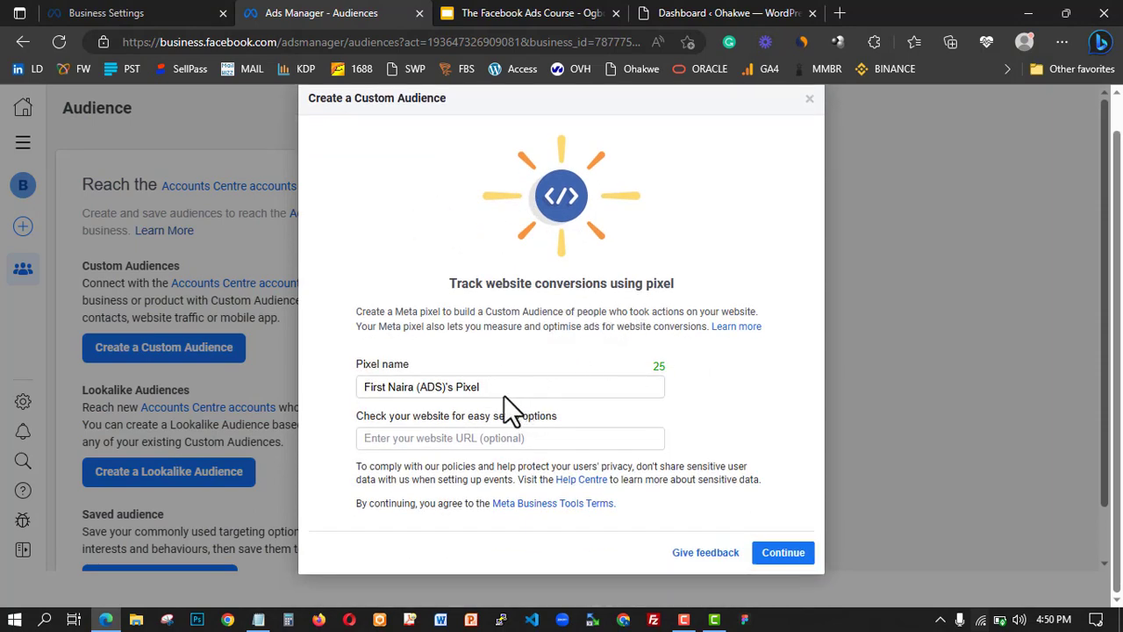
Step: Name the new pixel "Landing Page" and continue the setup without a website URL
drag(489, 387, 366, 395)
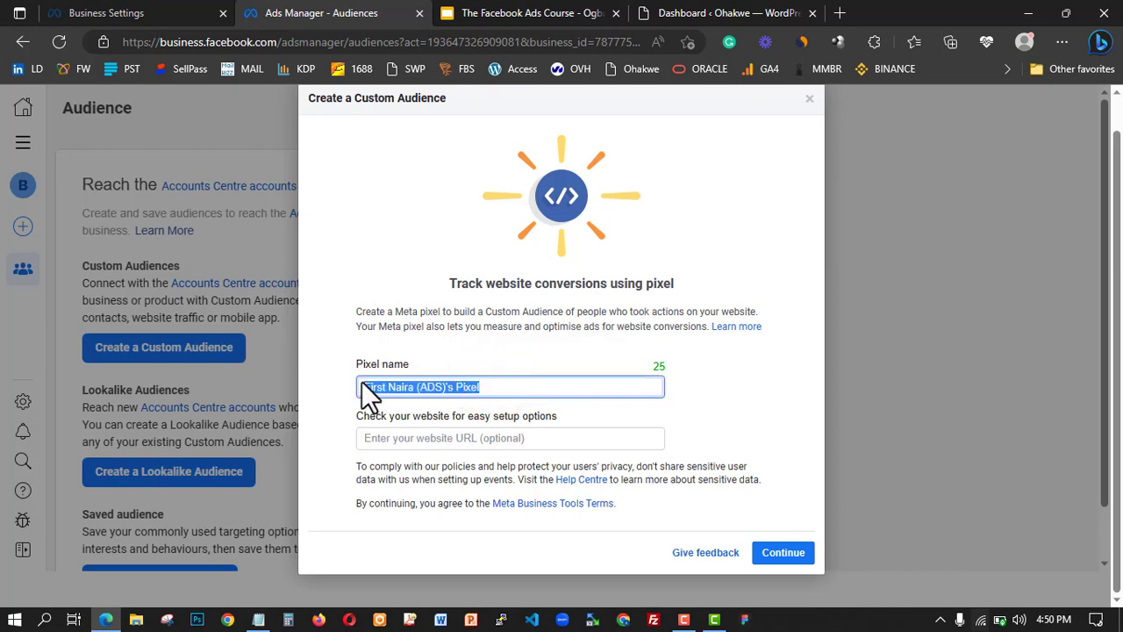
text(Landing)
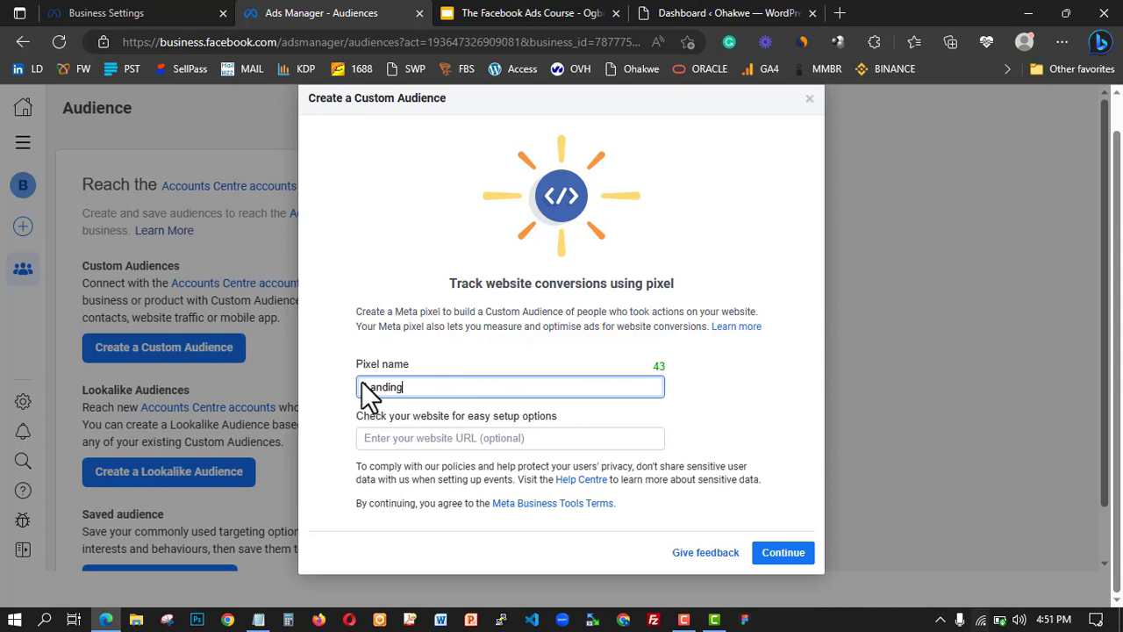
text( Page)
click(692, 442)
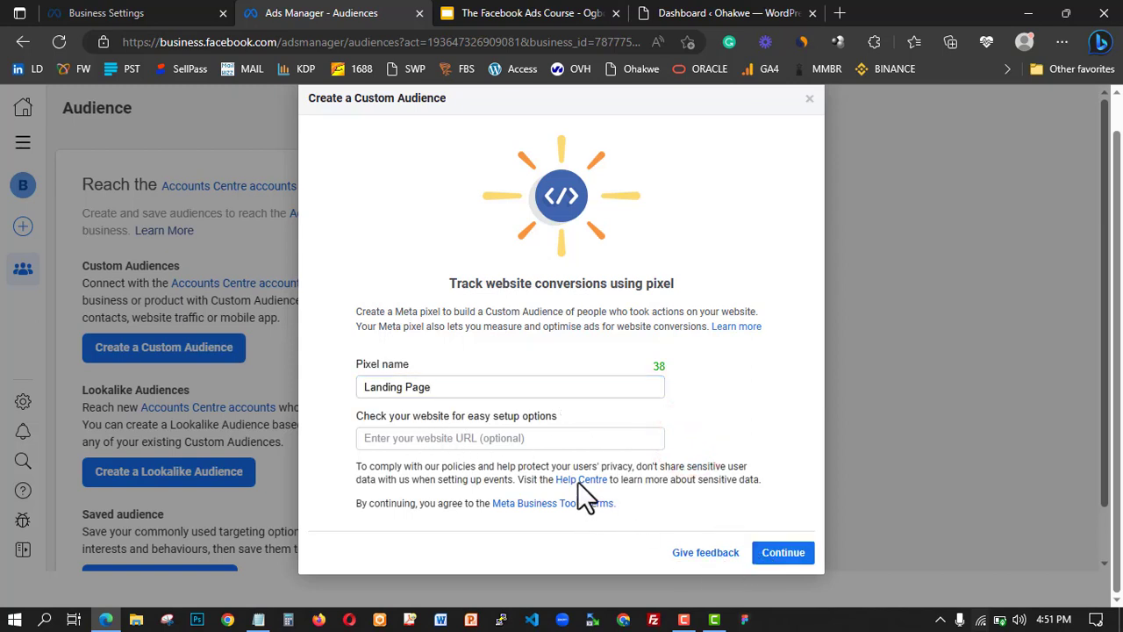
click(774, 551)
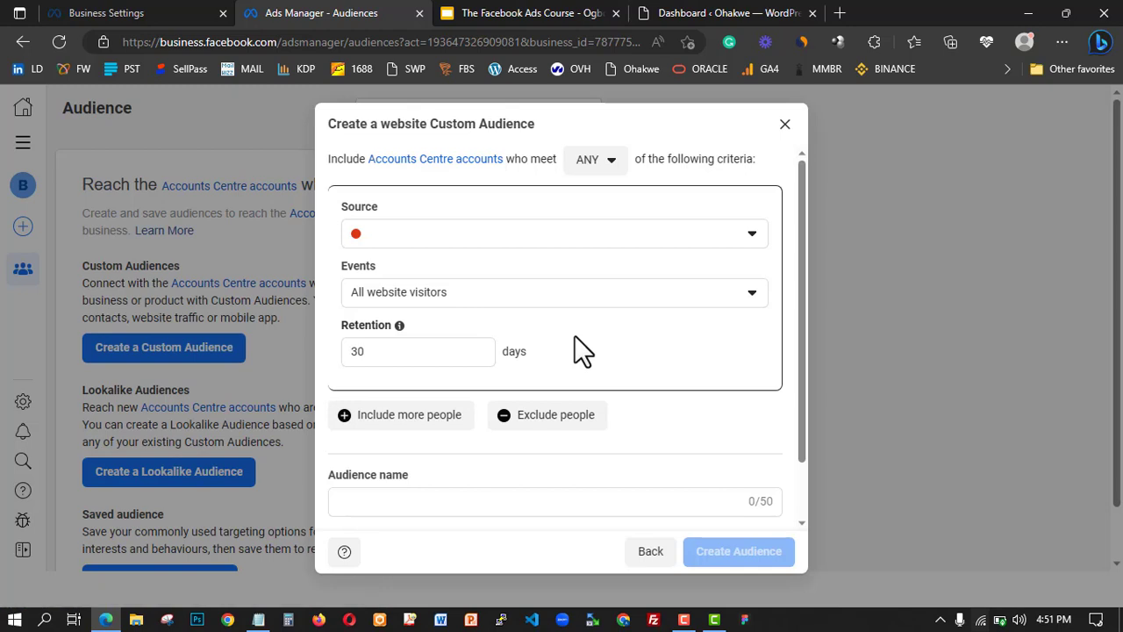
Step: Check the available audience sources and set the website audience to include accounts that meet ALL of the criteria
scroll(605, 355, down, 1)
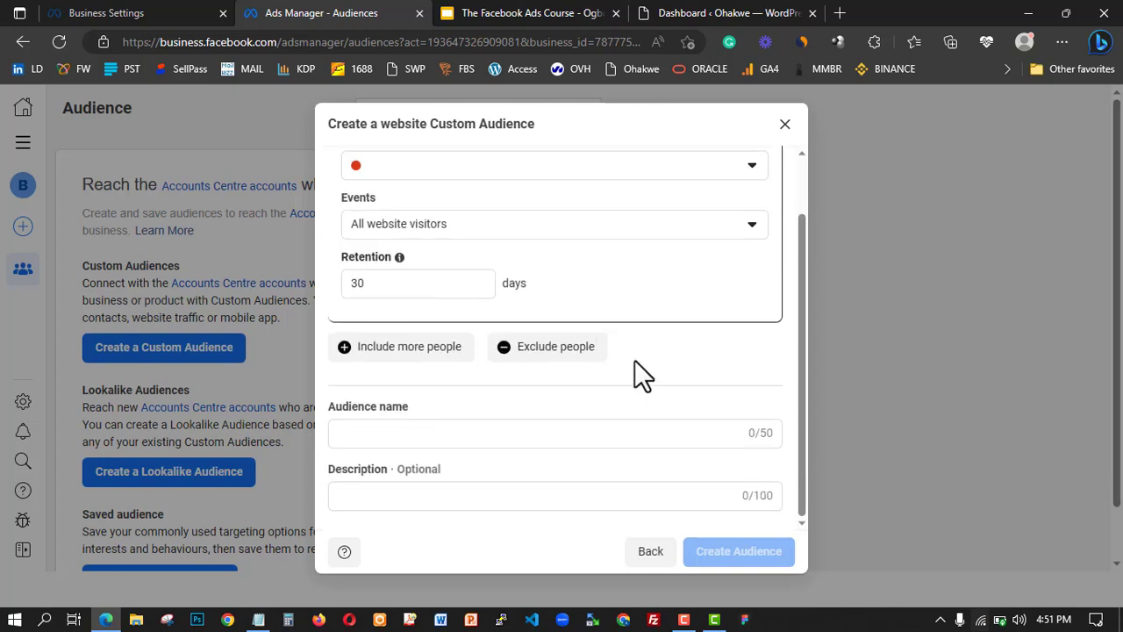
scroll(491, 329, up, 1)
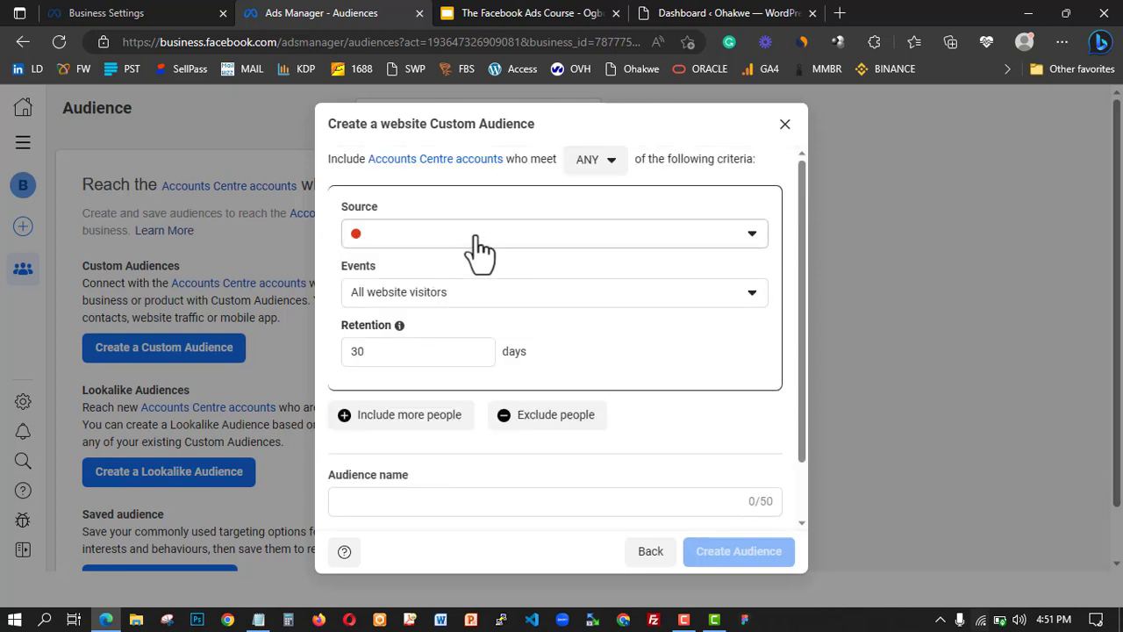
click(474, 235)
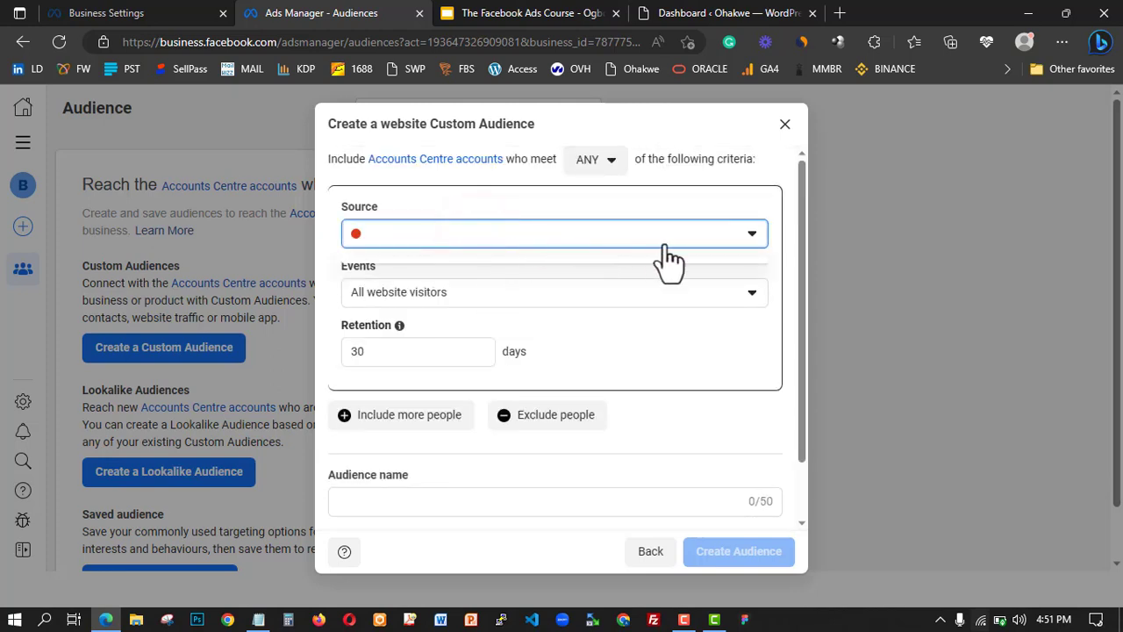
click(750, 230)
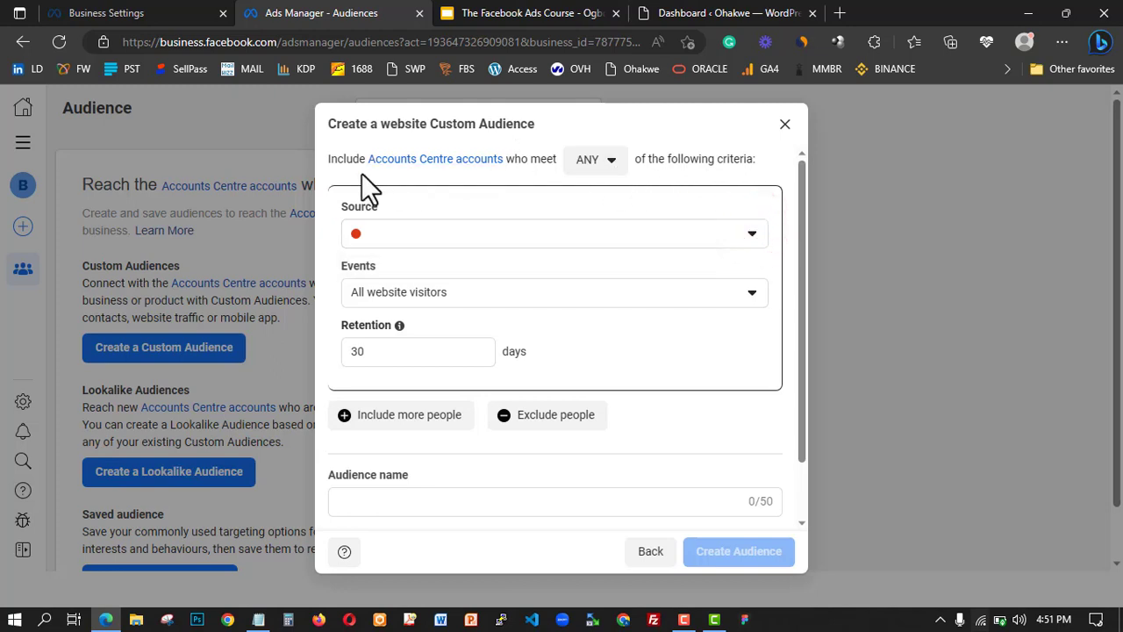
click(604, 161)
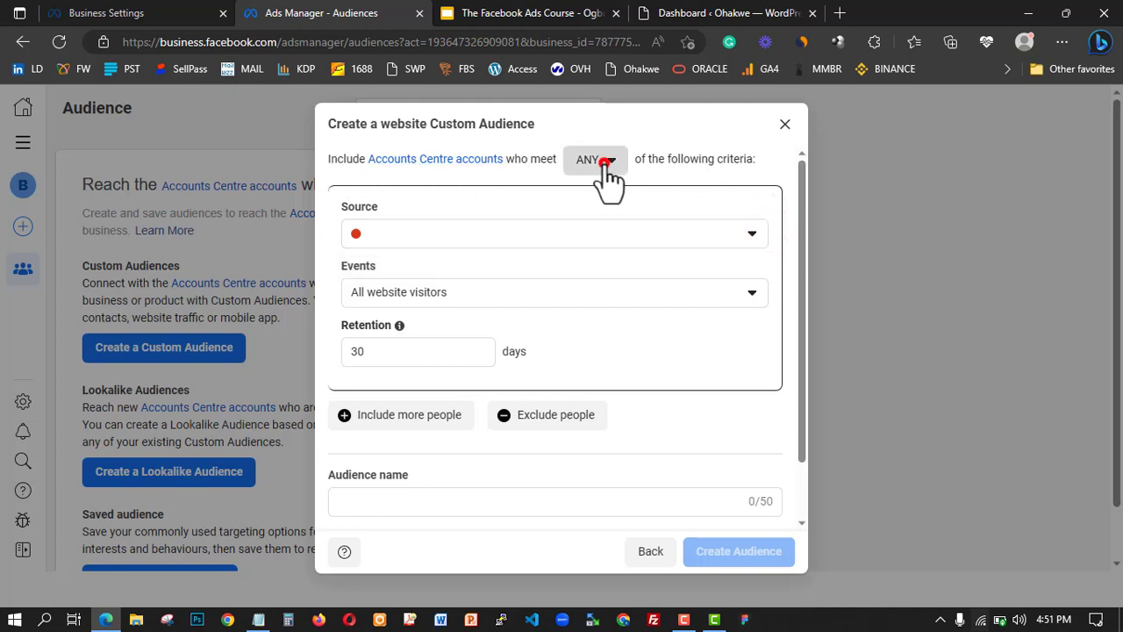
click(597, 237)
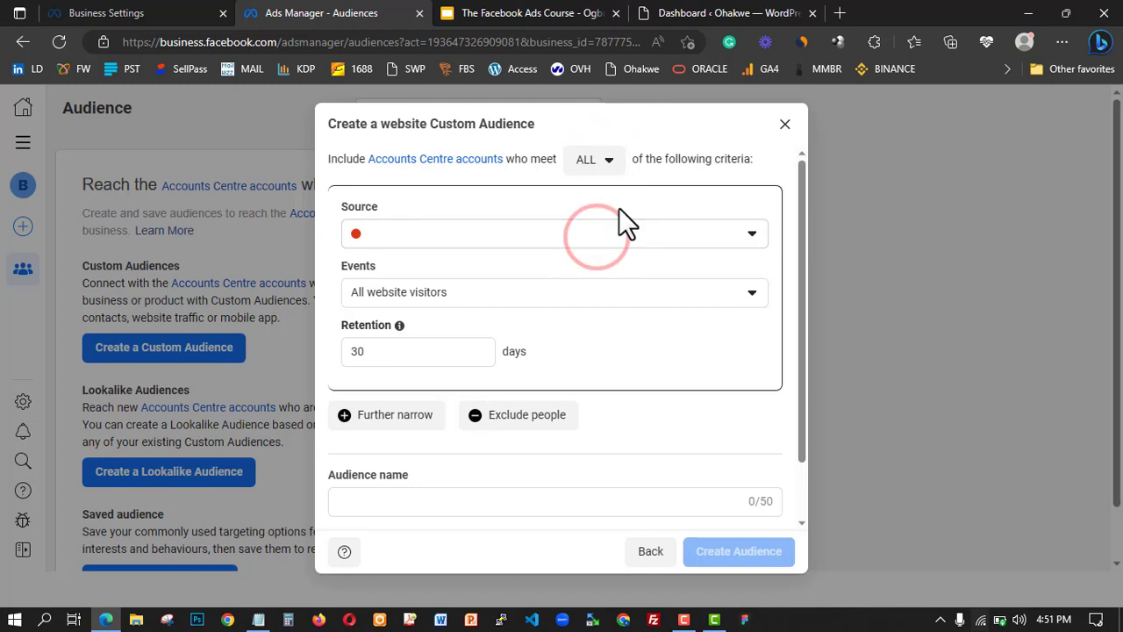
Step: Review the event options offered for the website custom audience
click(535, 291)
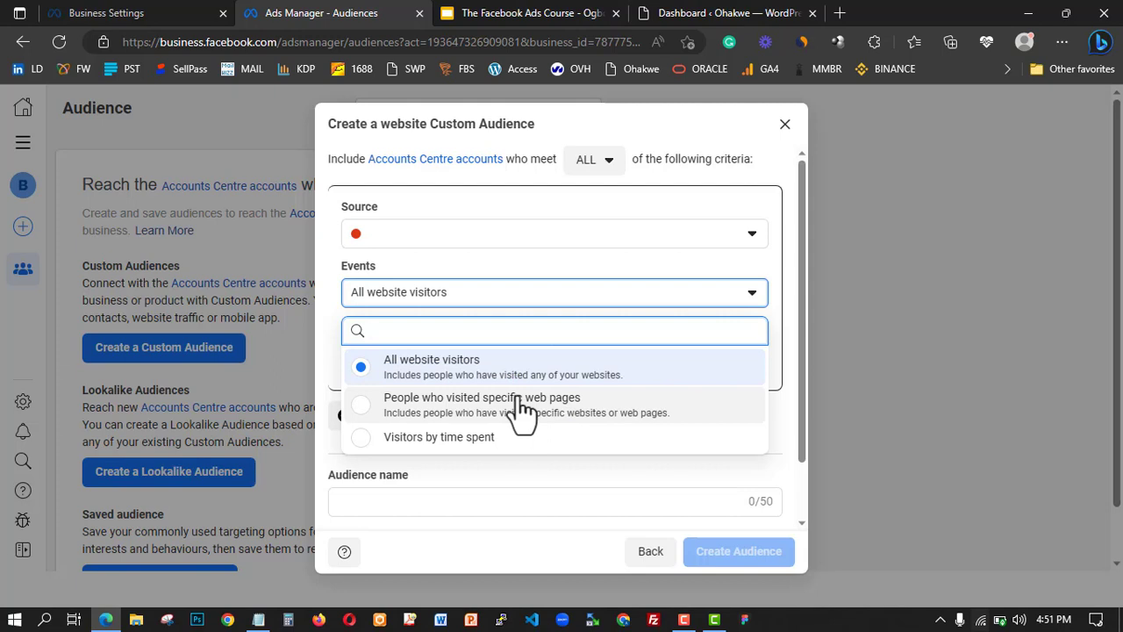
click(331, 316)
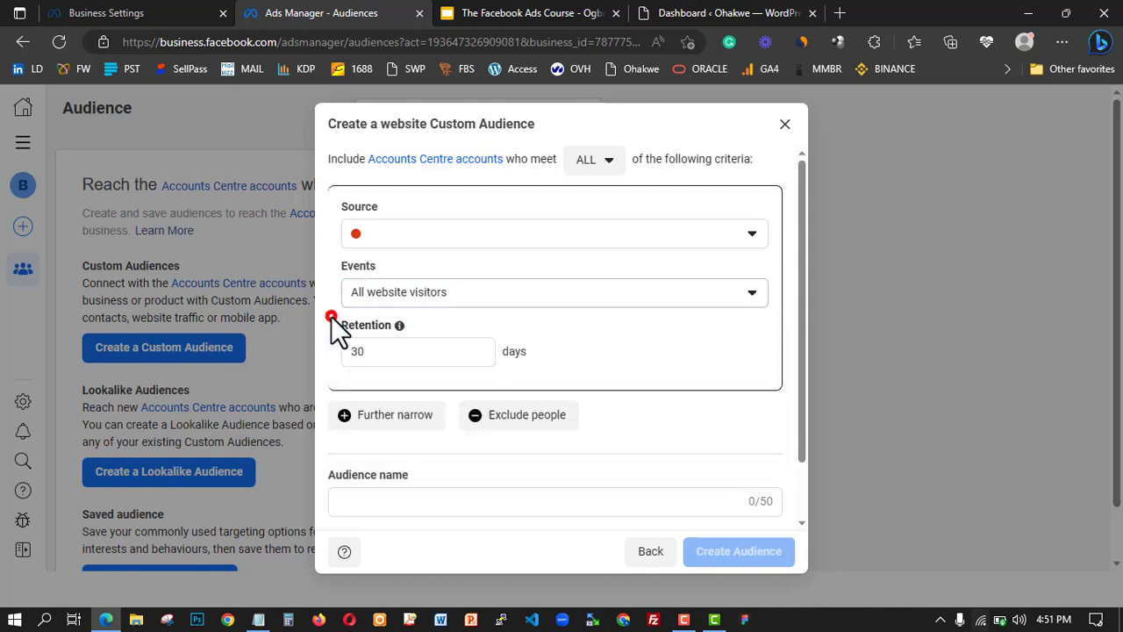
click(514, 293)
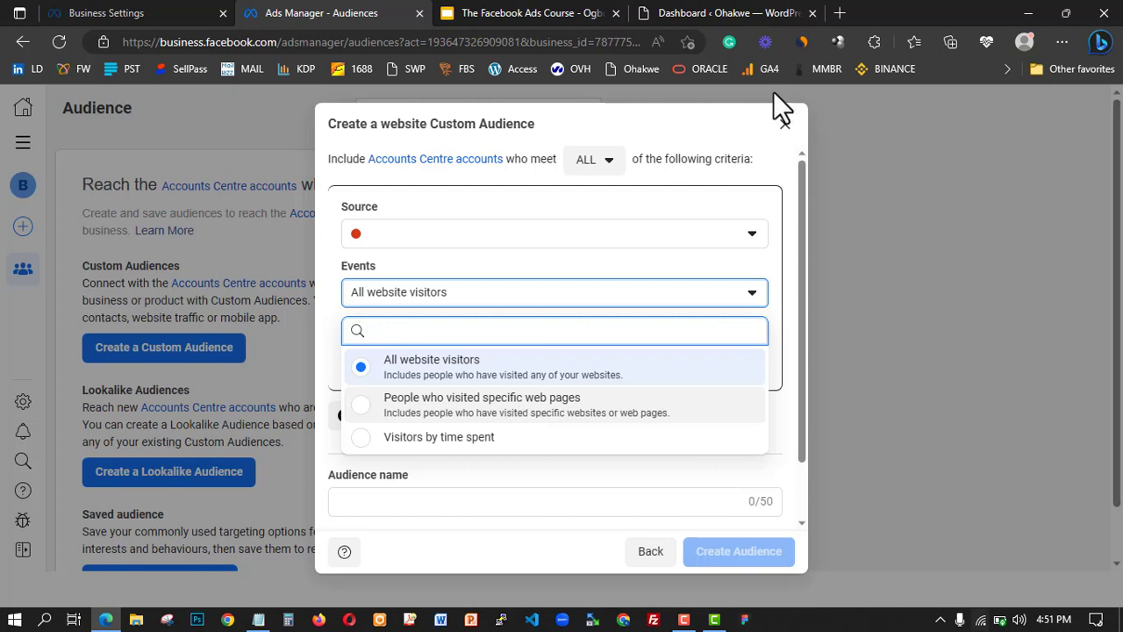
Step: Switch to WordPress, find the Stripe Money page in the pages list, and open it in Thrive Architect in a new tab
click(719, 12)
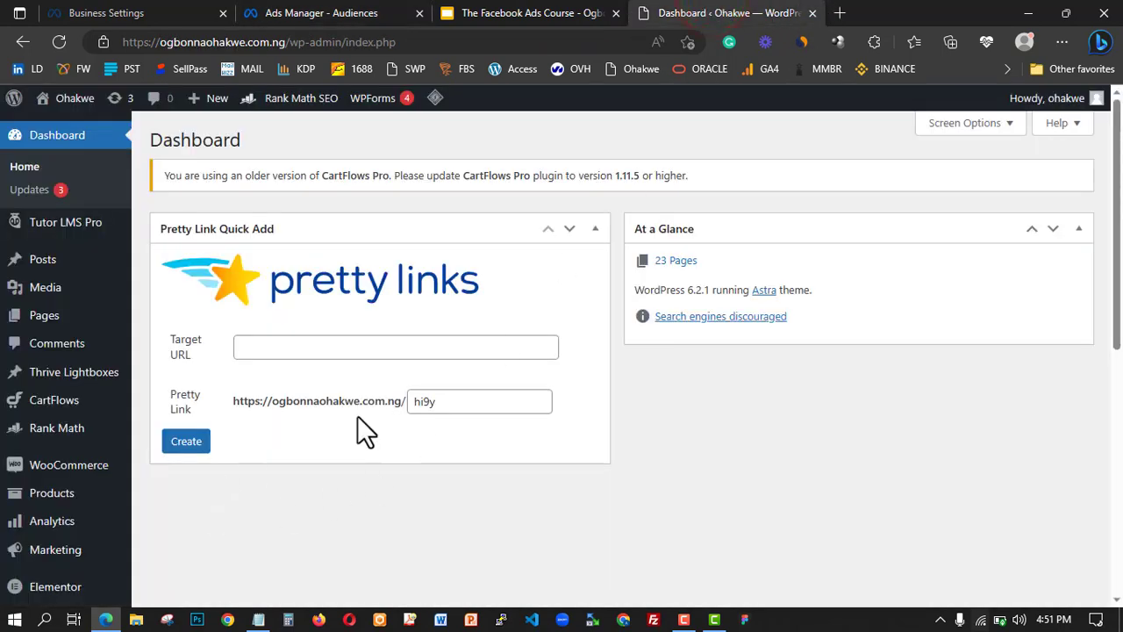
click(663, 260)
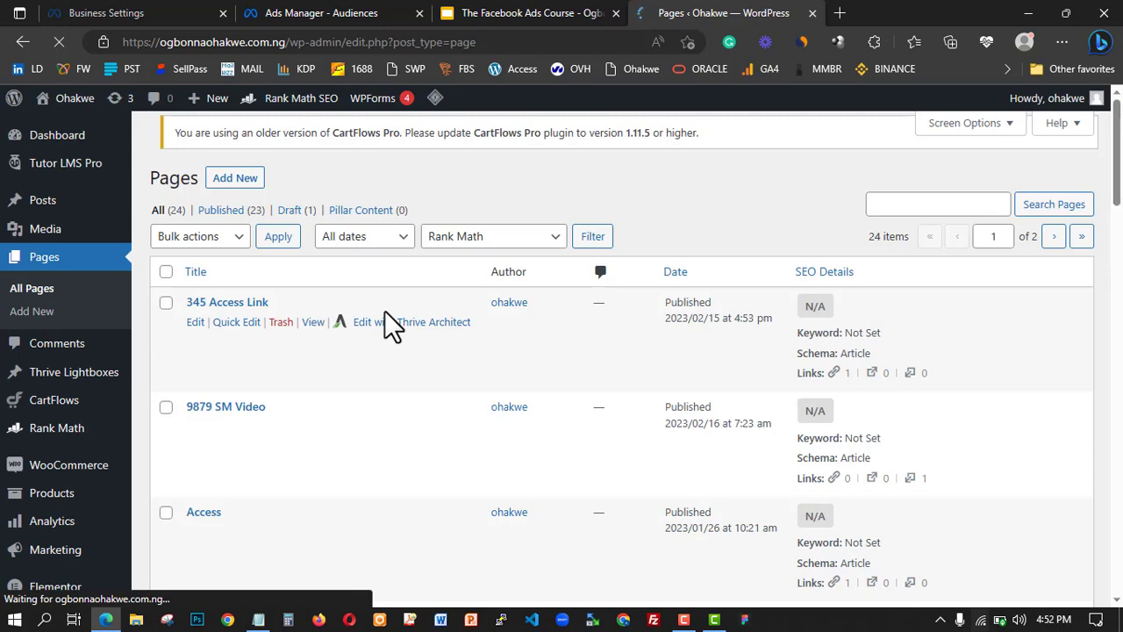
scroll(146, 422, down, 3)
scroll(140, 412, down, 5)
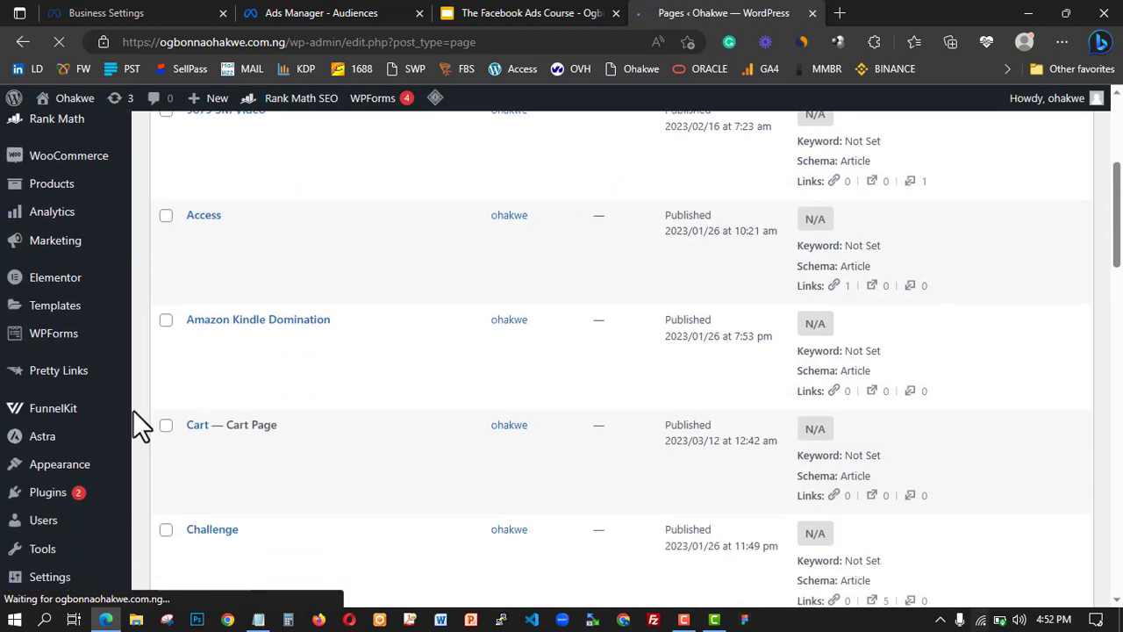
scroll(133, 406, down, 5)
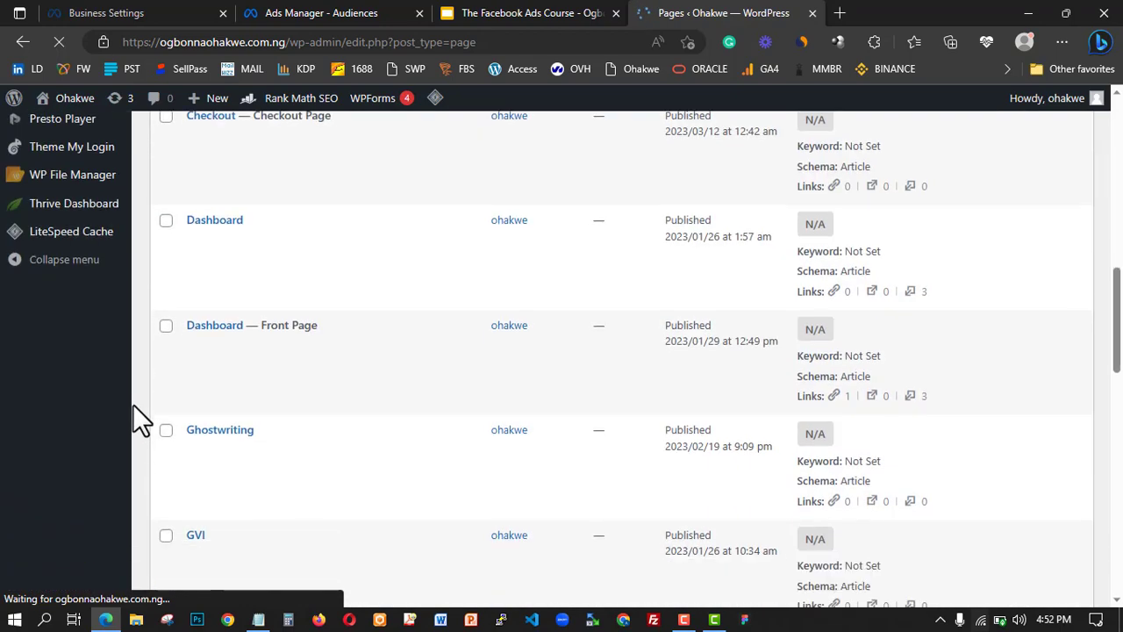
scroll(134, 406, down, 4)
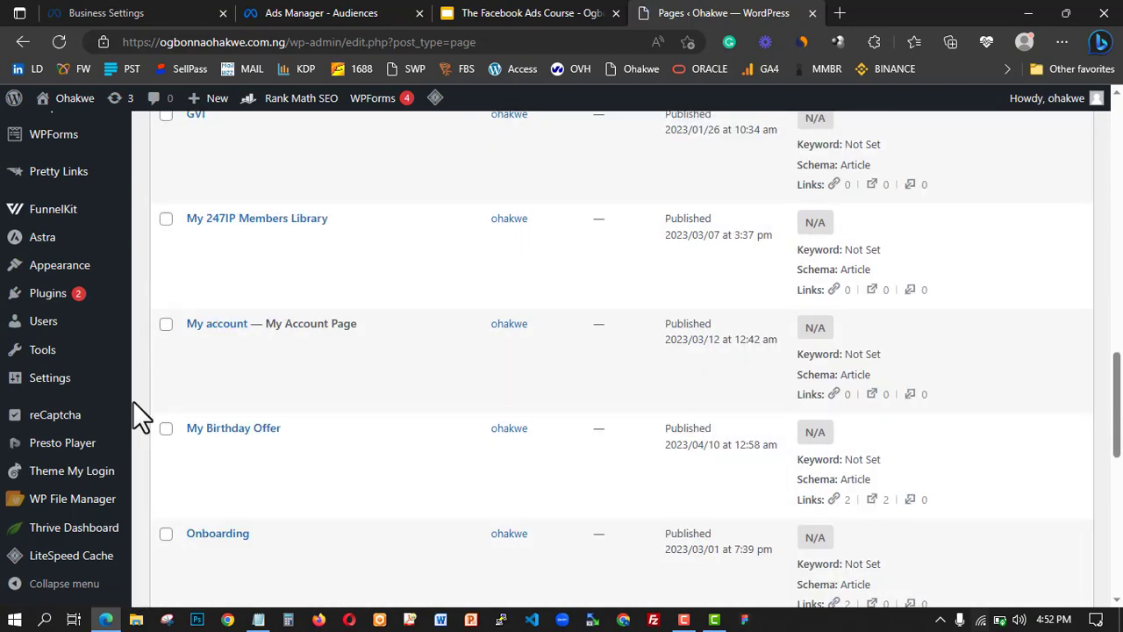
scroll(133, 401, down, 3)
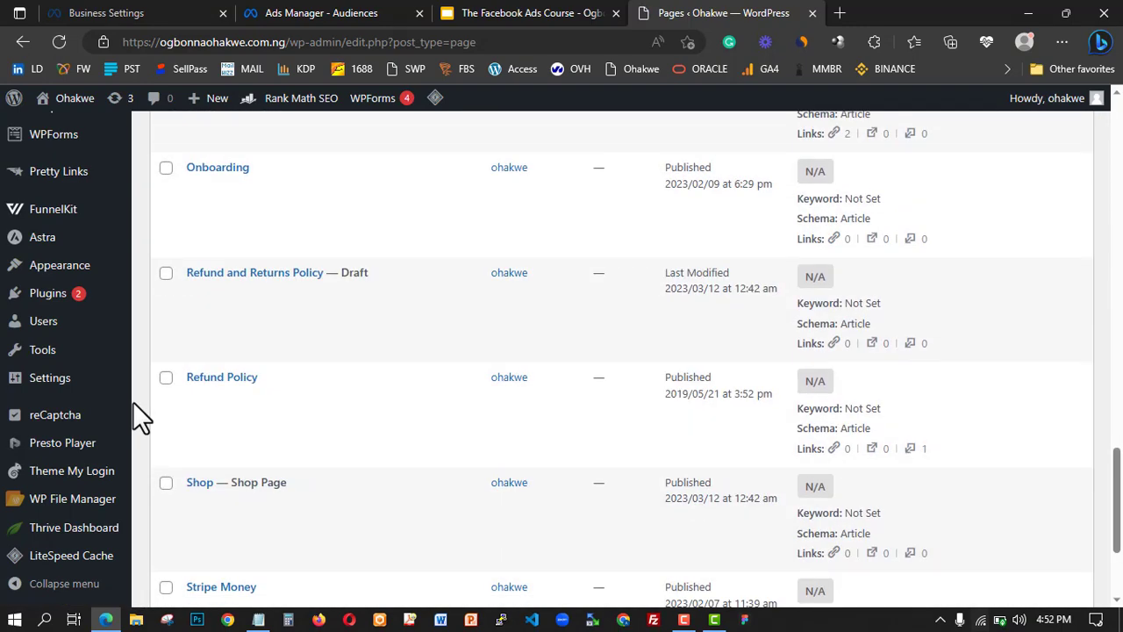
scroll(132, 401, down, 1)
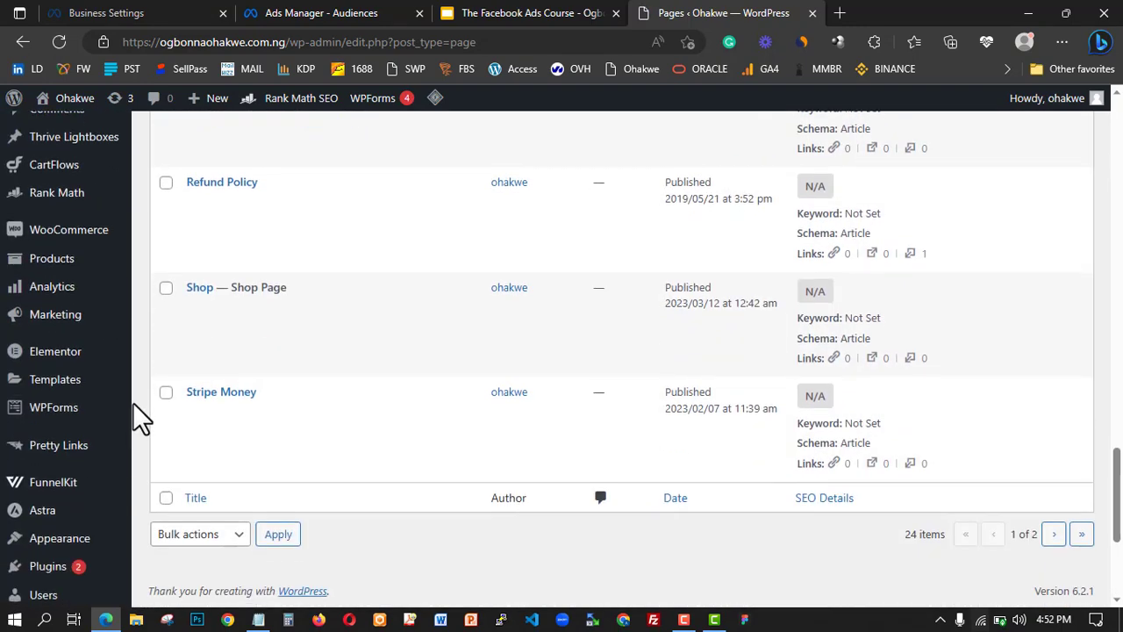
mouse_move(246, 447)
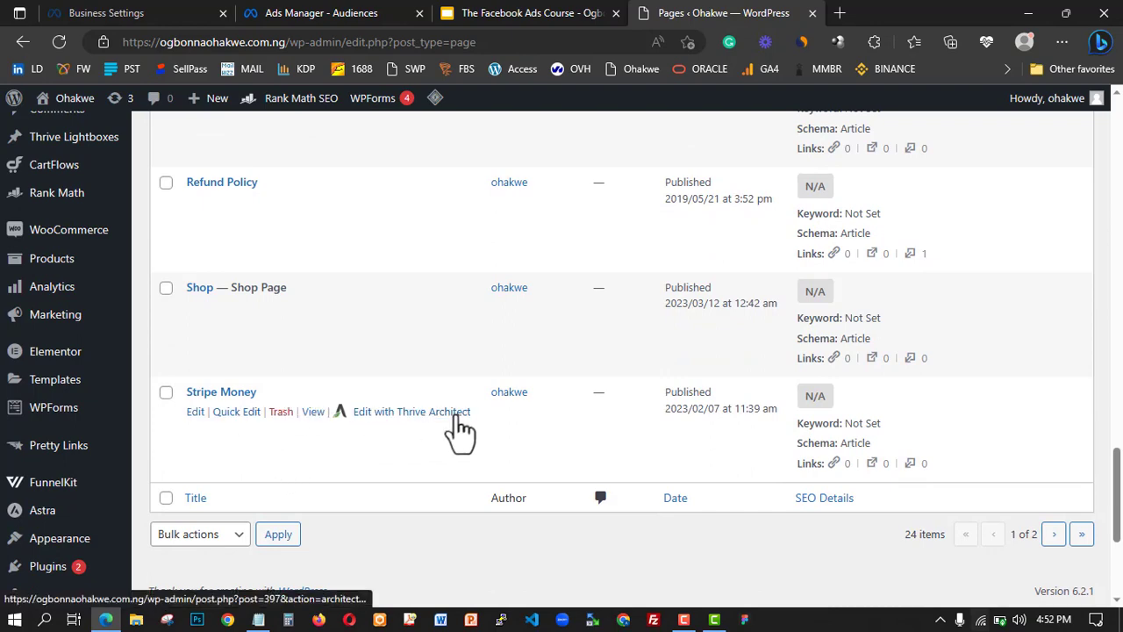
right_click(456, 414)
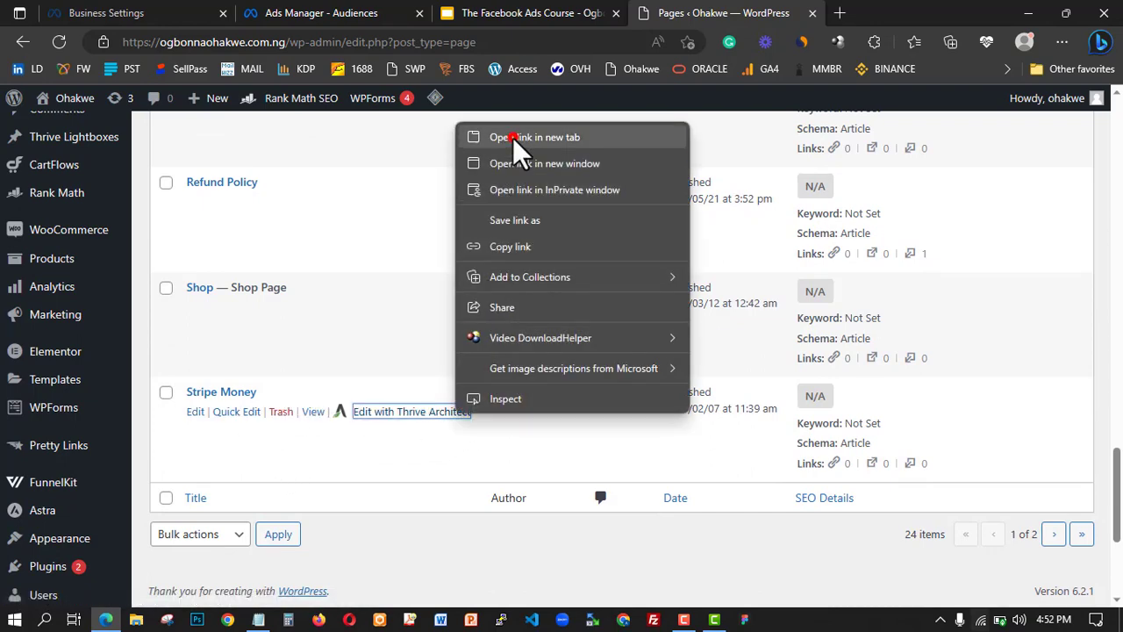
click(514, 138)
Step: Check the loading of the Stripe Money editor tab and return to the pages list
scroll(401, 311, up, 5)
scroll(381, 401, down, 5)
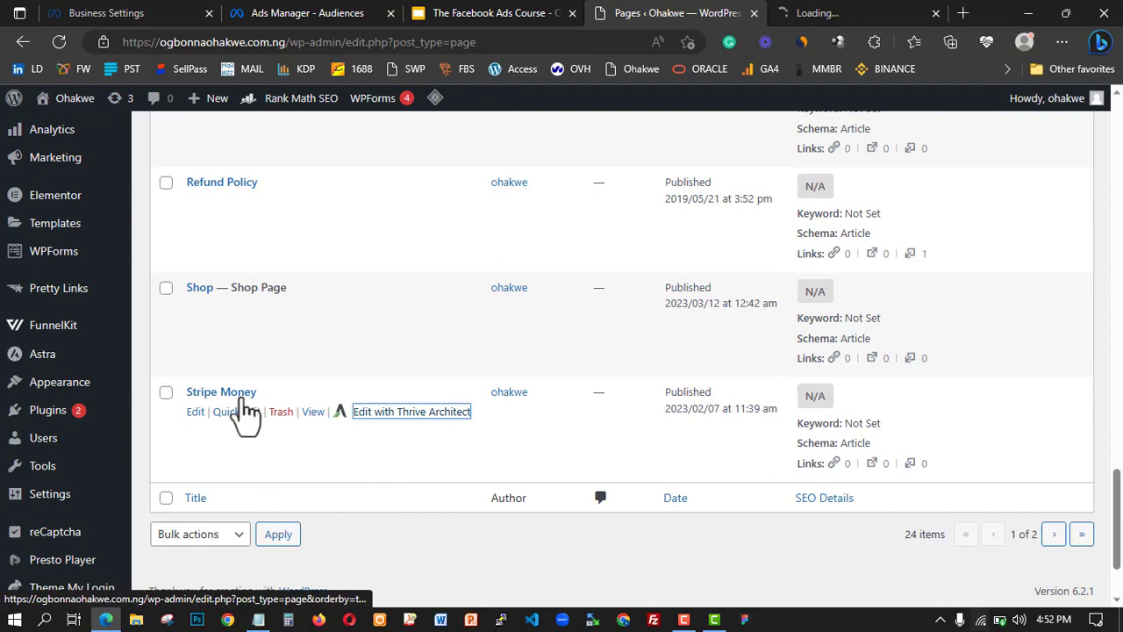
scroll(176, 351, up, 20)
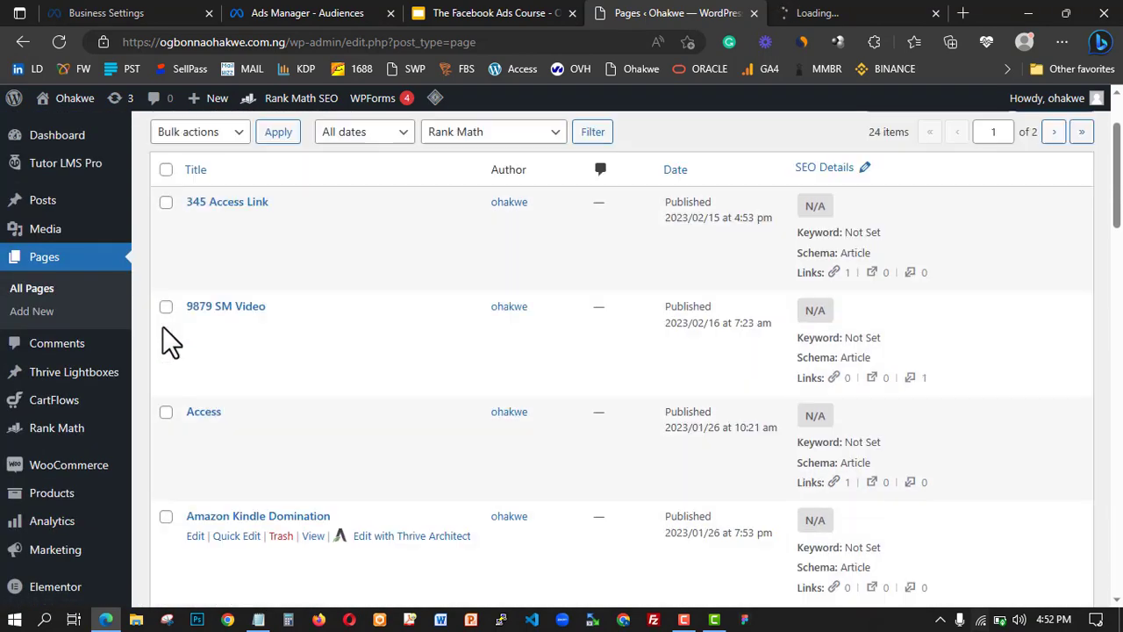
scroll(171, 342, up, 3)
click(808, 13)
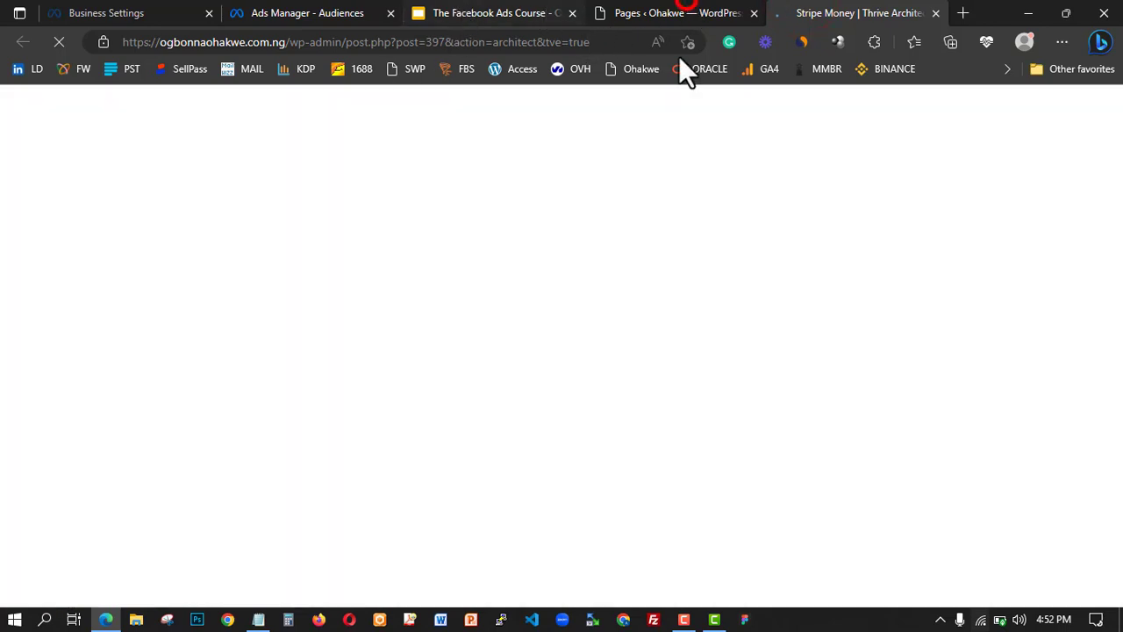
key(ctrl+shift+Tab)
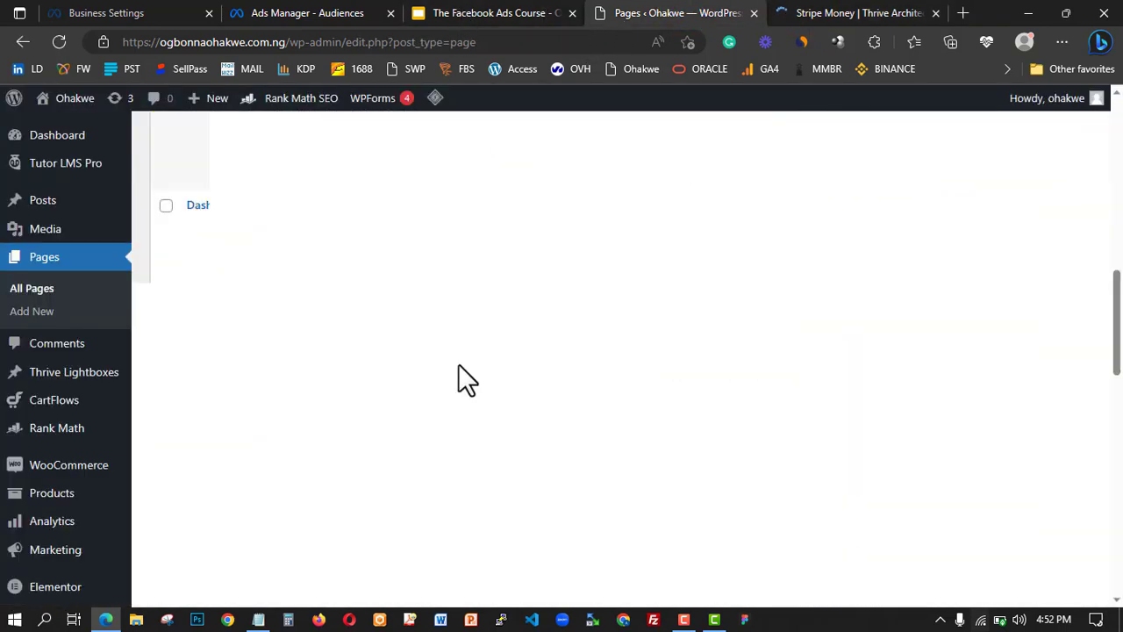
Step: View the live Stripe Money page and look over its headline and opening letter
scroll(456, 378, down, 15)
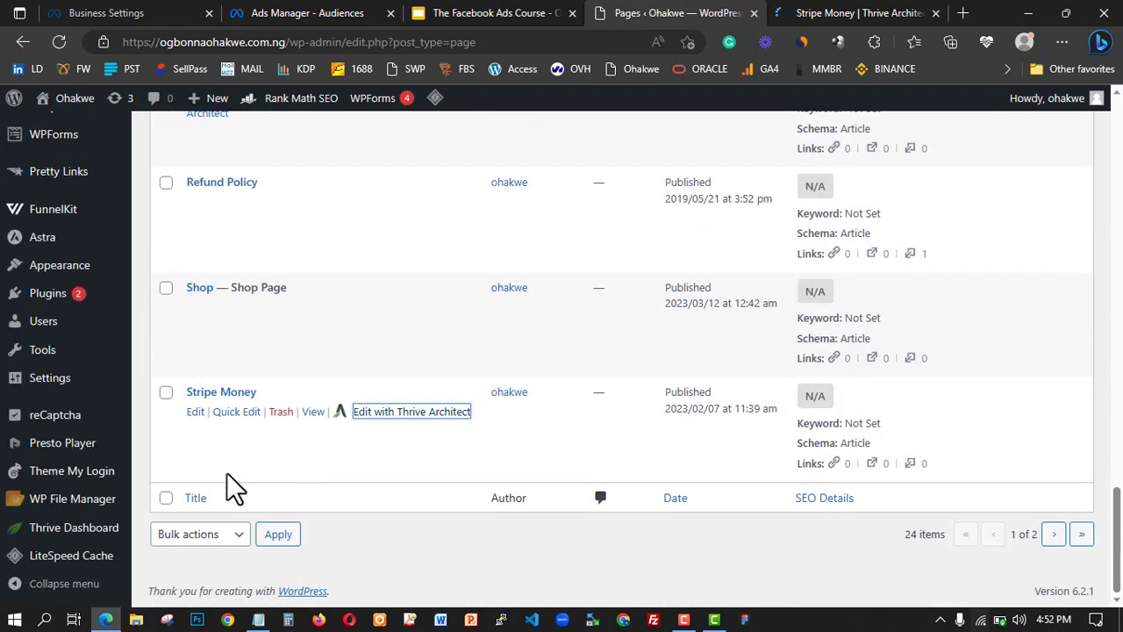
click(314, 412)
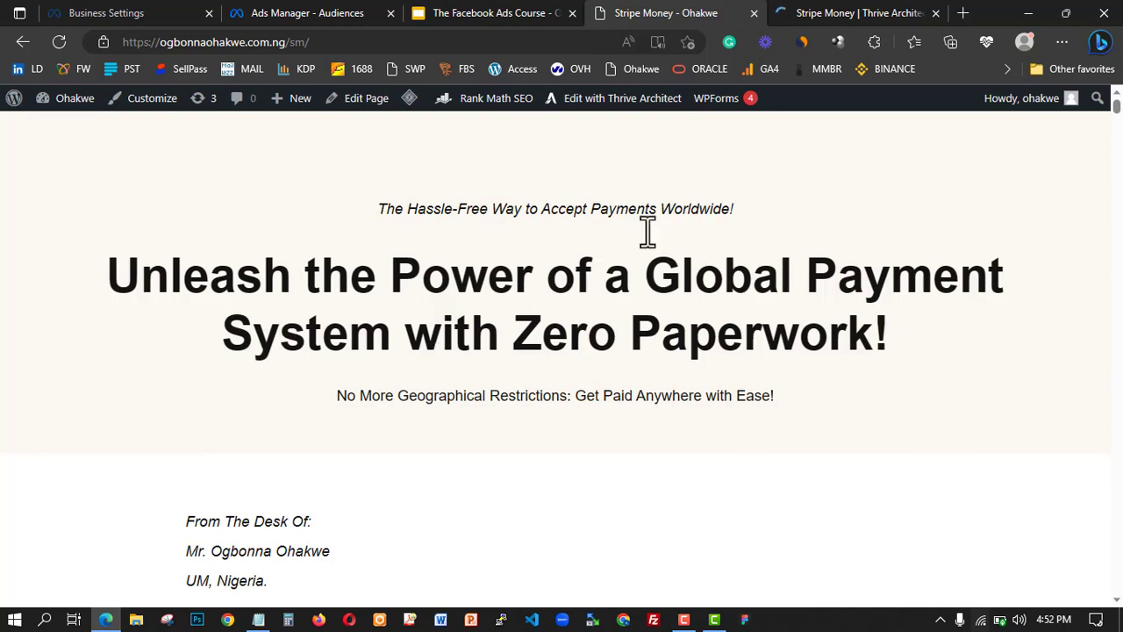
scroll(346, 263, down, 5)
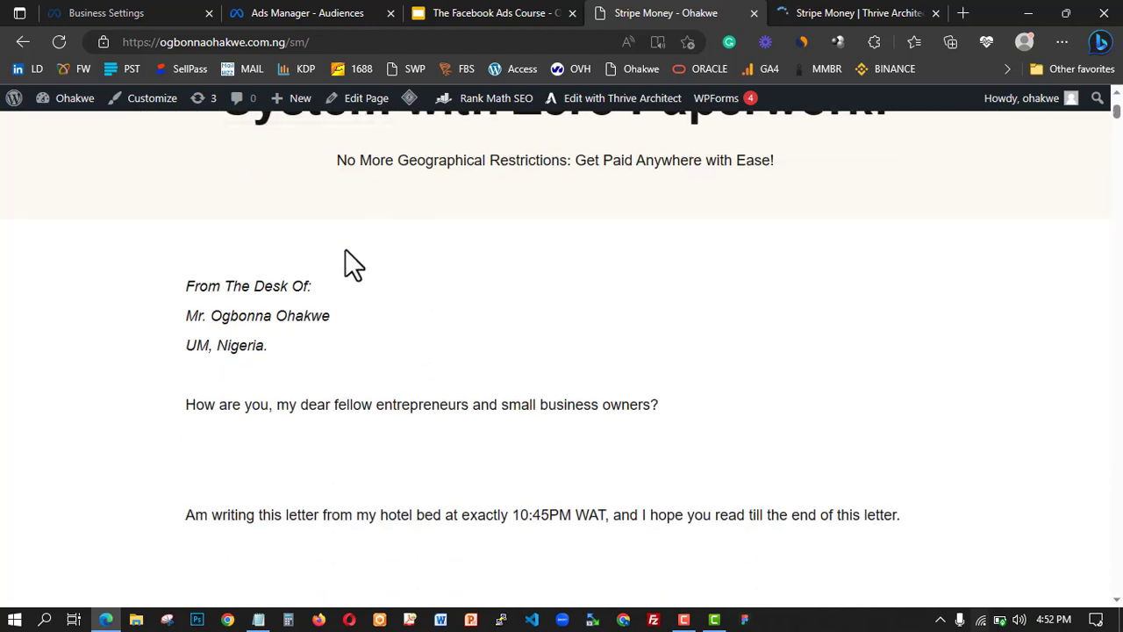
scroll(283, 256, up, 5)
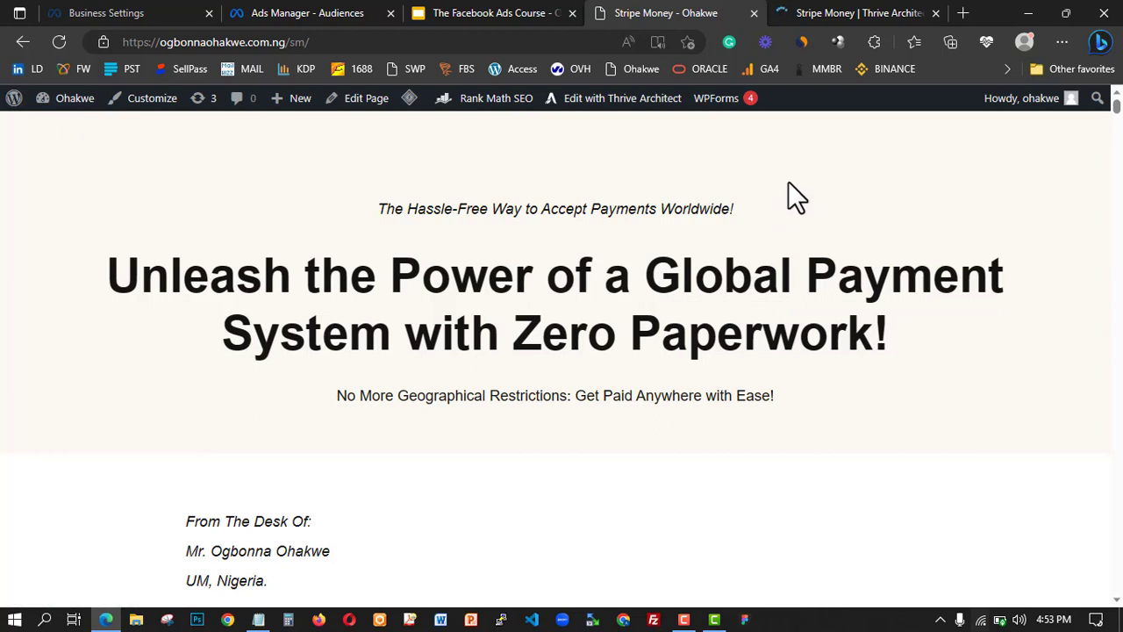
Step: Search the web in a new tab for "facebook pixel helper edge extension"
click(961, 12)
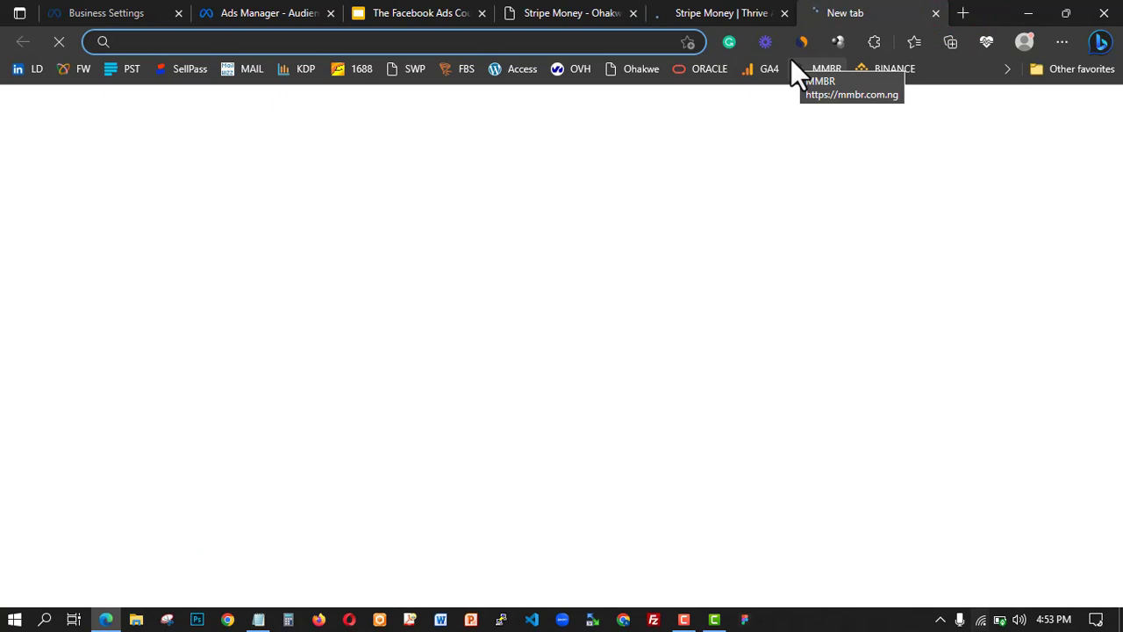
text(faceboo)
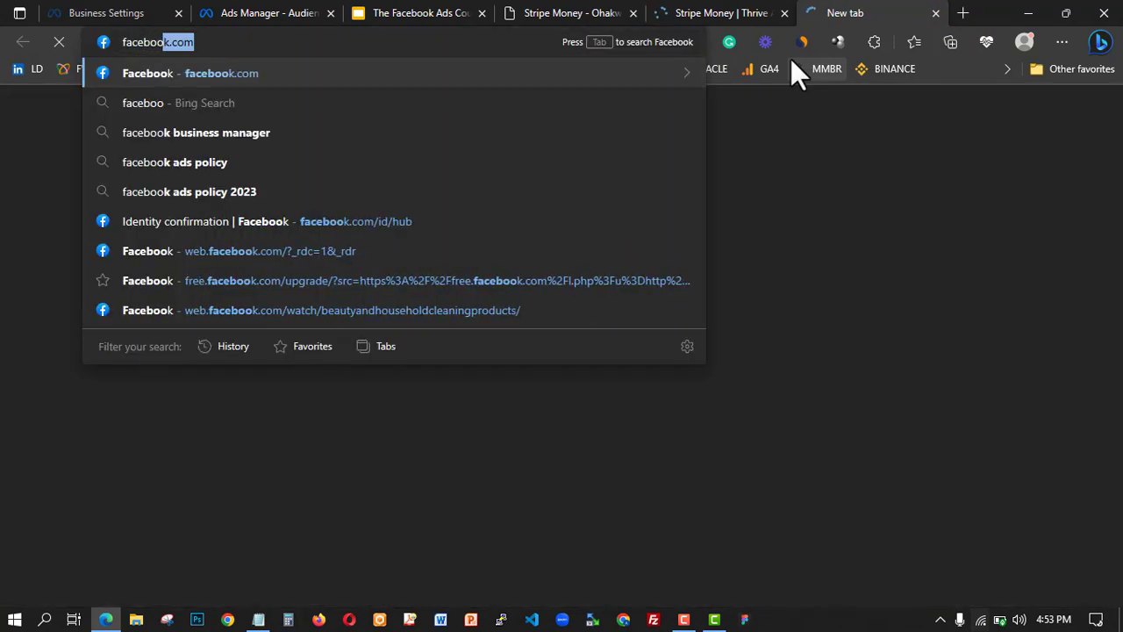
text(k pixel)
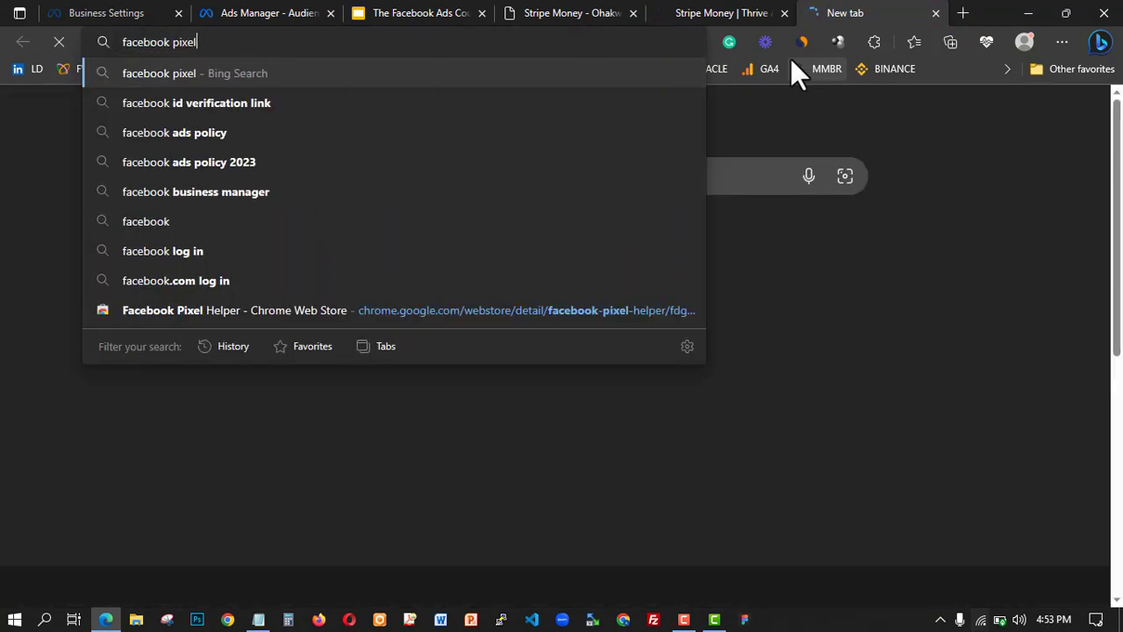
text( helper)
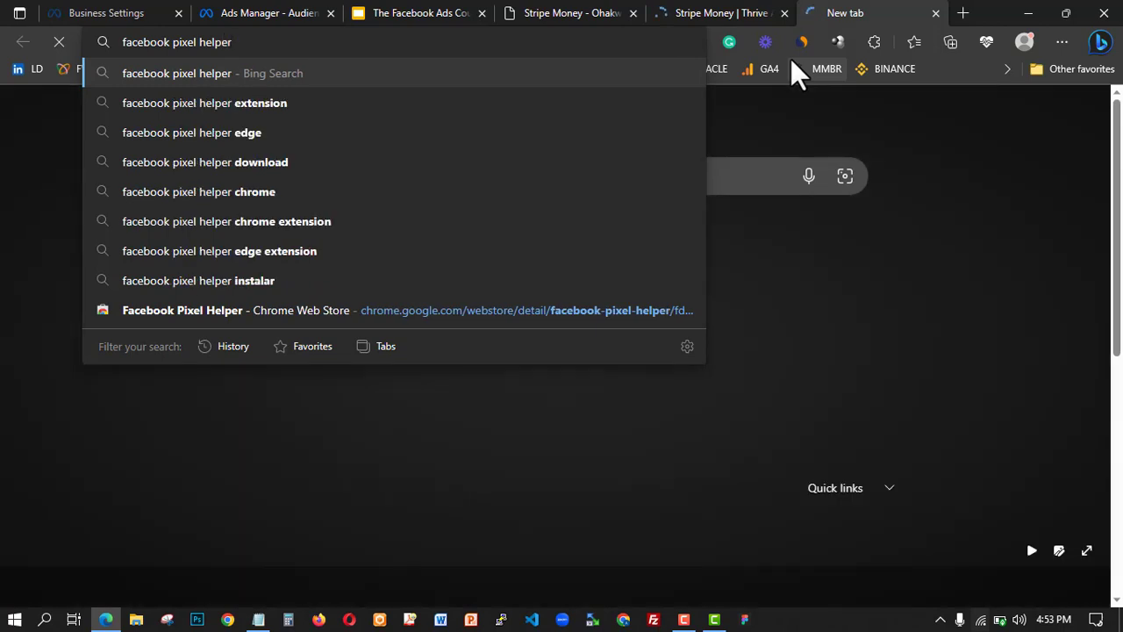
text(e)
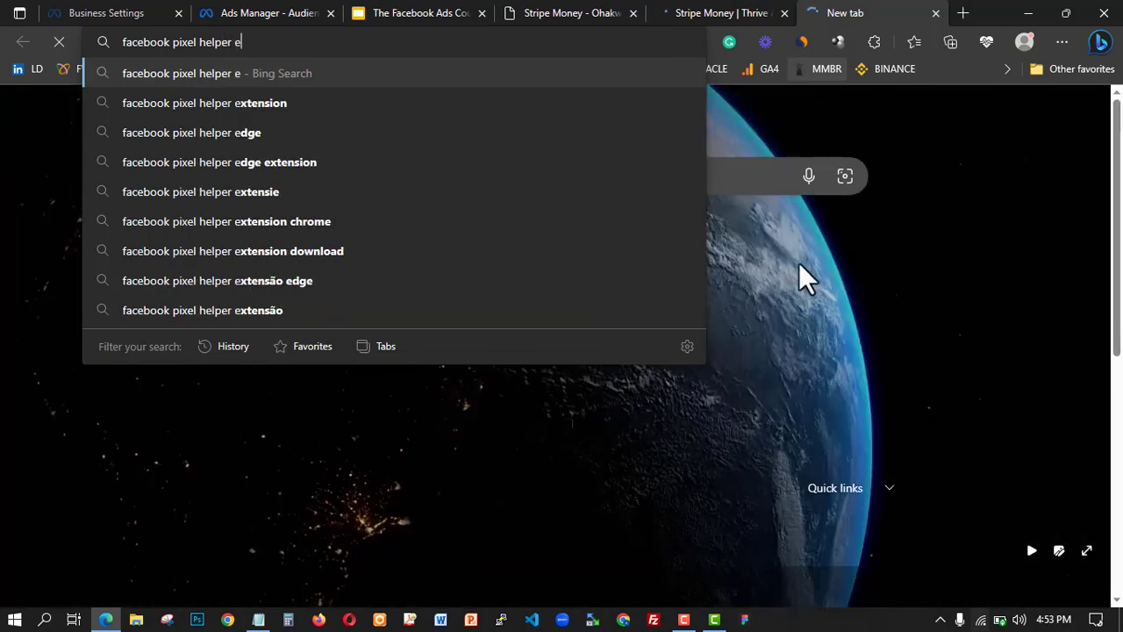
click(247, 158)
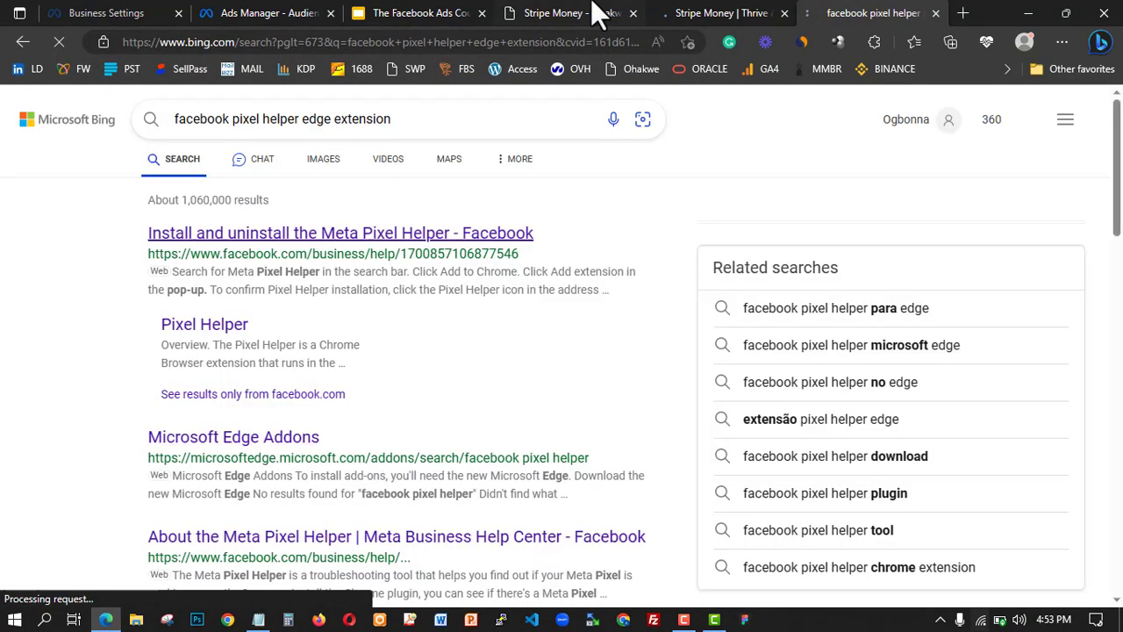
Step: Check the Edge Add-ons listing for Facebook Pixel Helper and return to the web search results
click(599, 13)
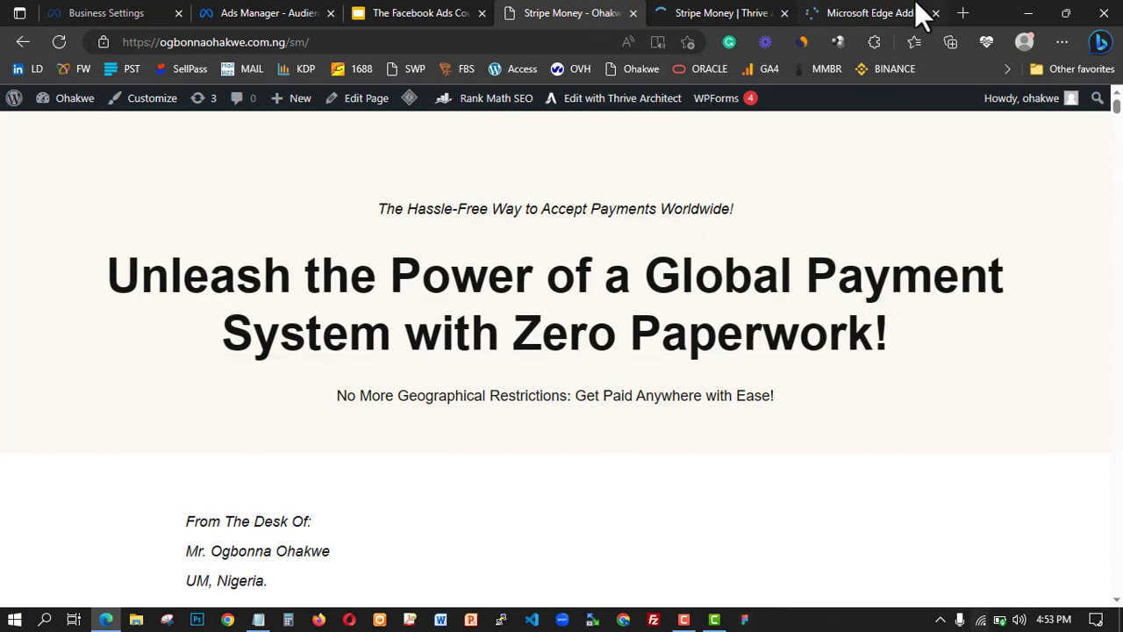
click(895, 13)
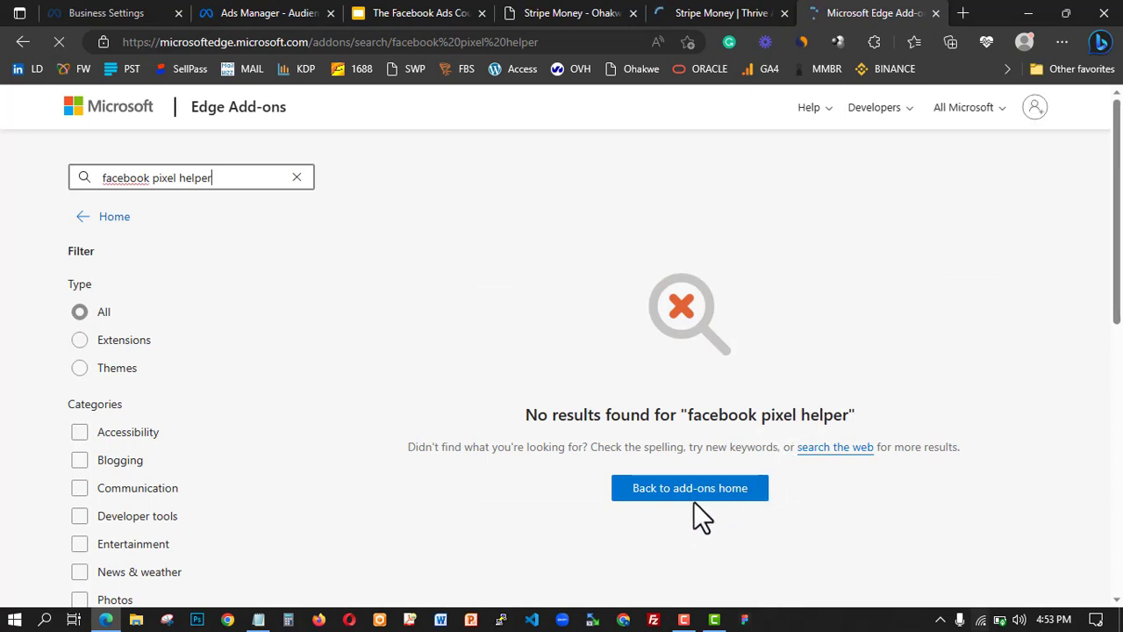
click(22, 43)
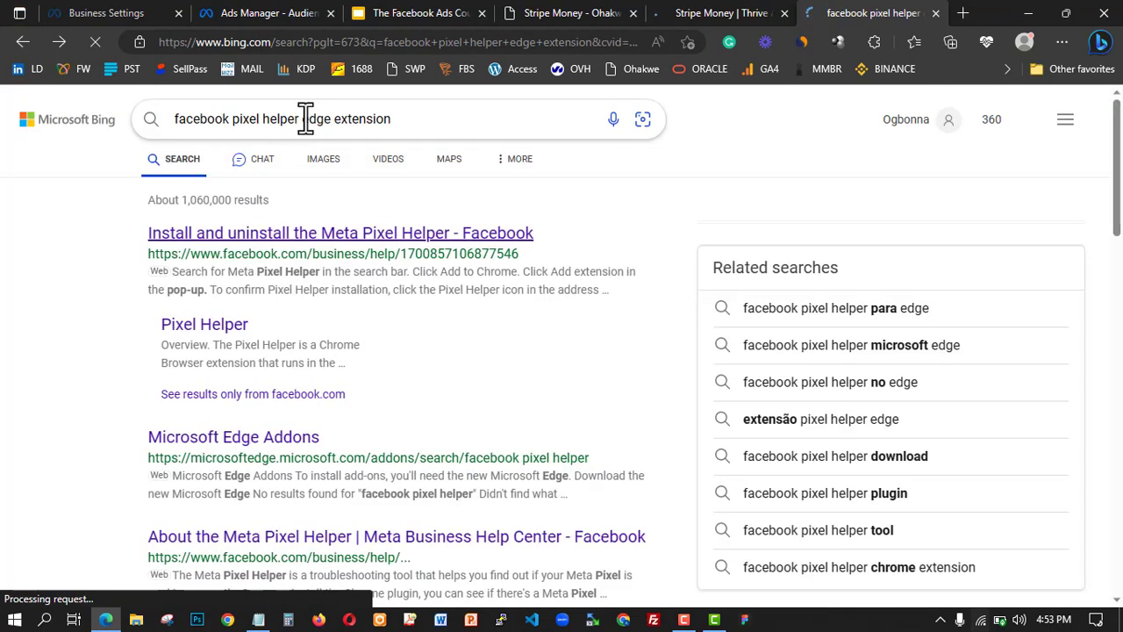
Step: Shorten the web search to "facebook pixel helper" and open the Meta Pixel Helper page in the Chrome Web Store
drag(305, 118, 496, 138)
key(BackSpace)
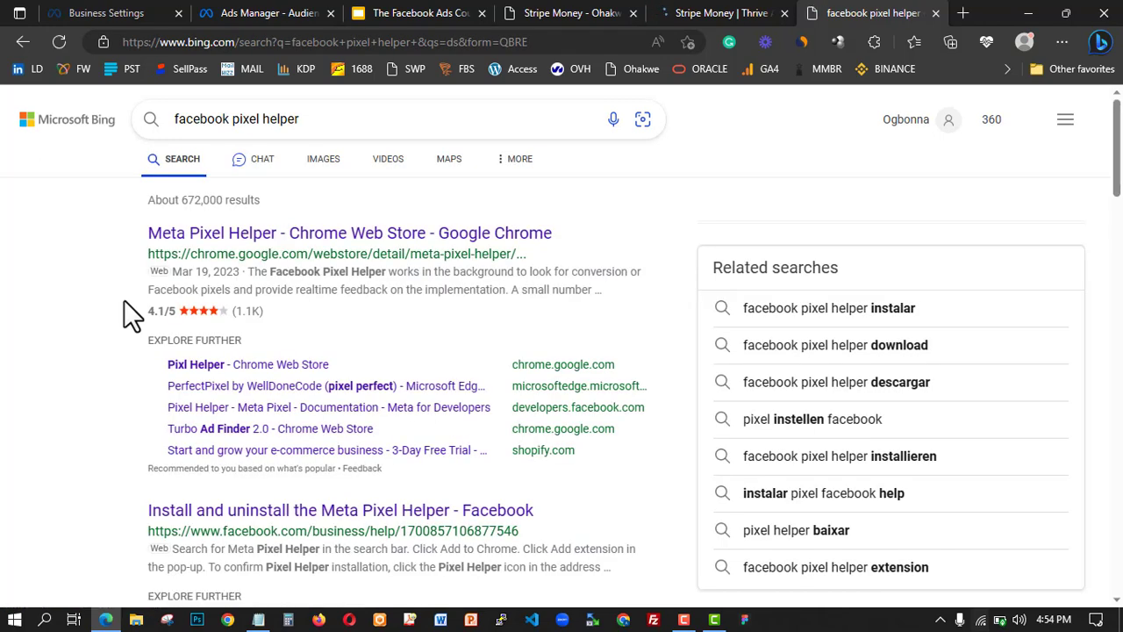
click(230, 235)
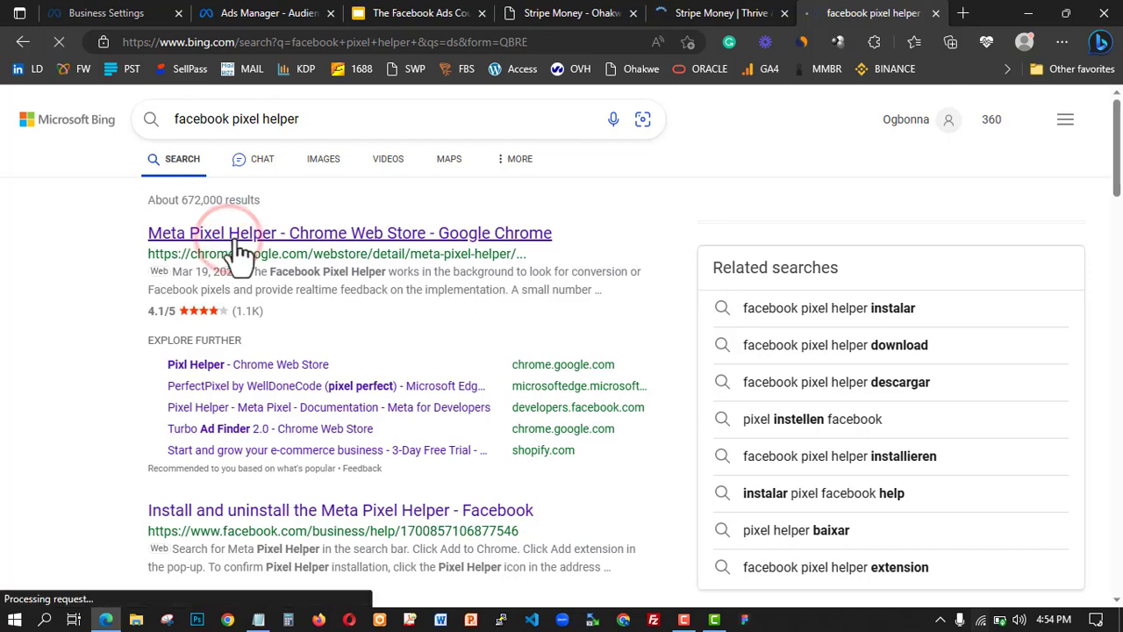
click(232, 239)
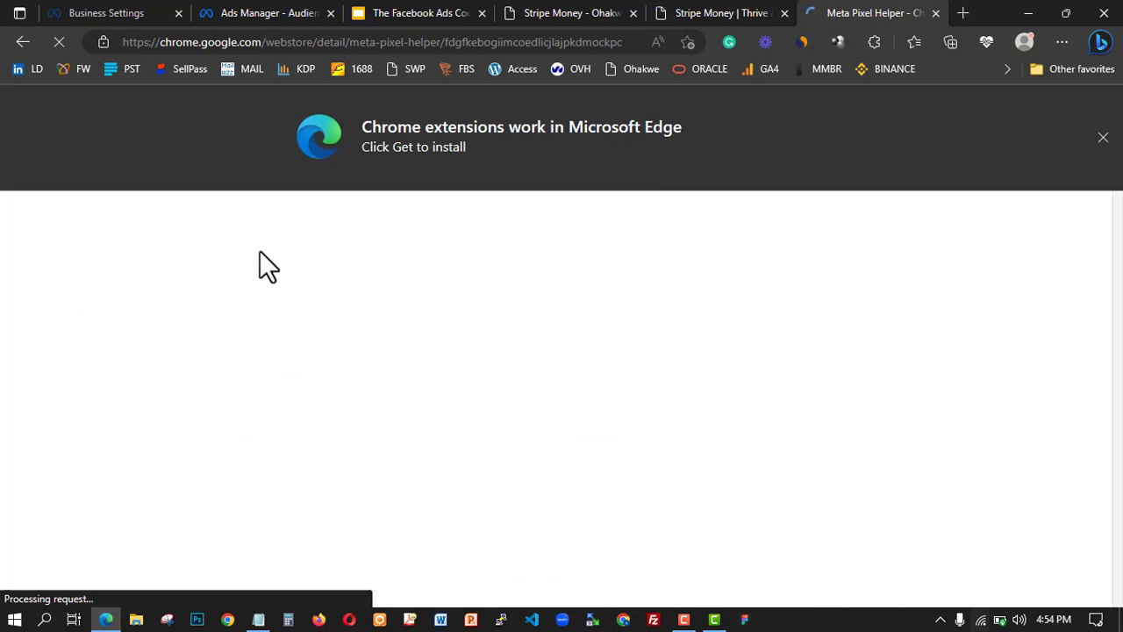
Step: Enable the disabled Meta Pixel Helper extension and pin it for quick access in the browser
click(1103, 138)
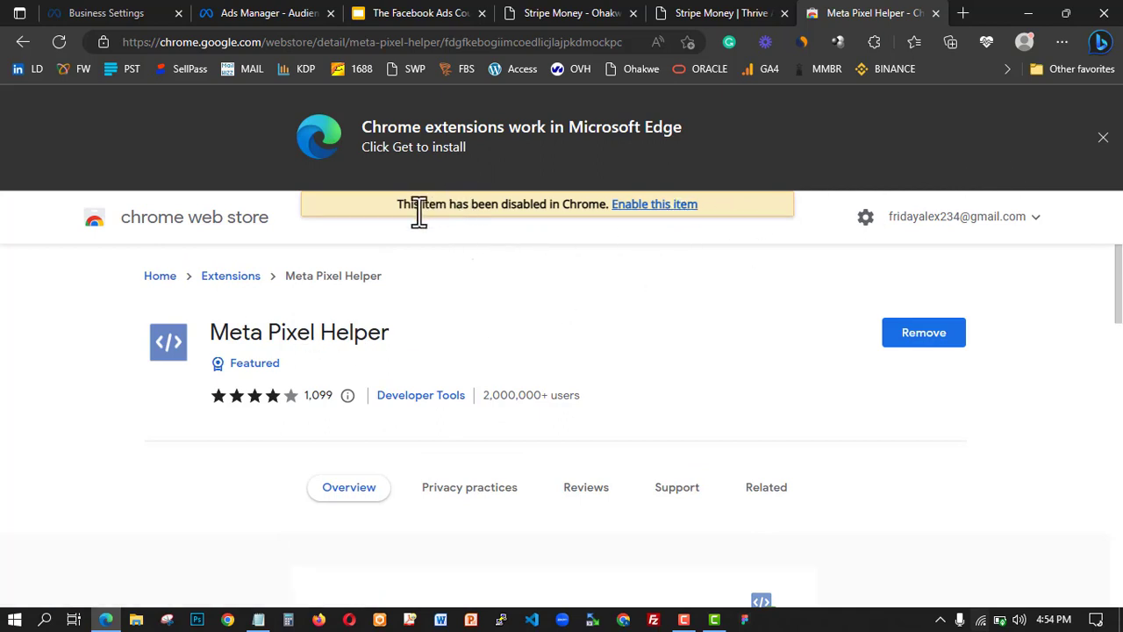
click(639, 206)
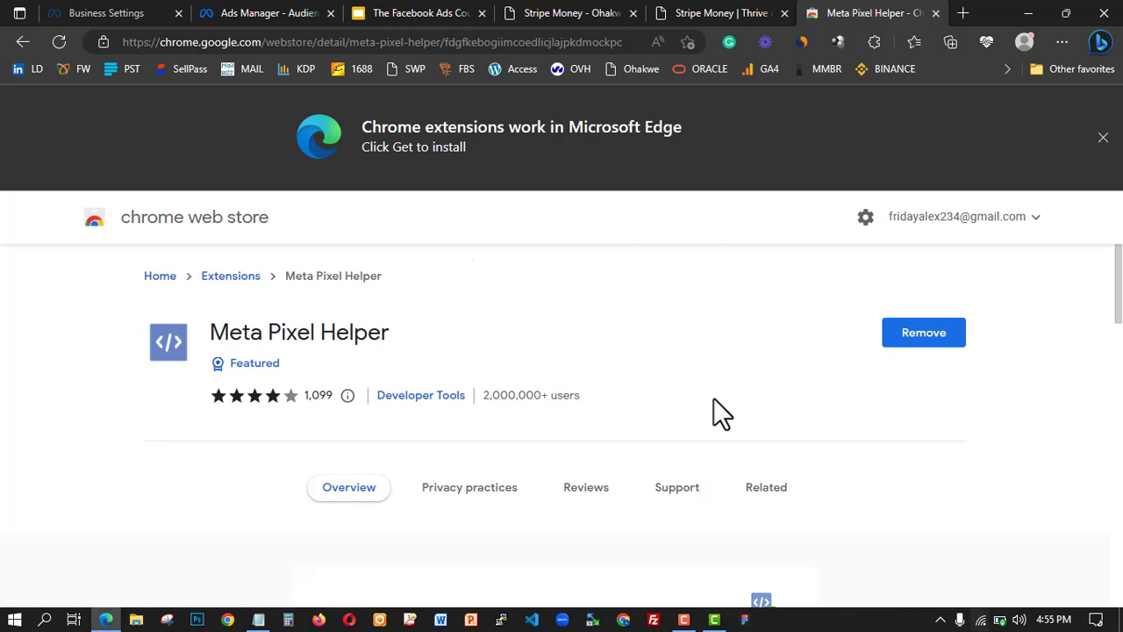
click(874, 42)
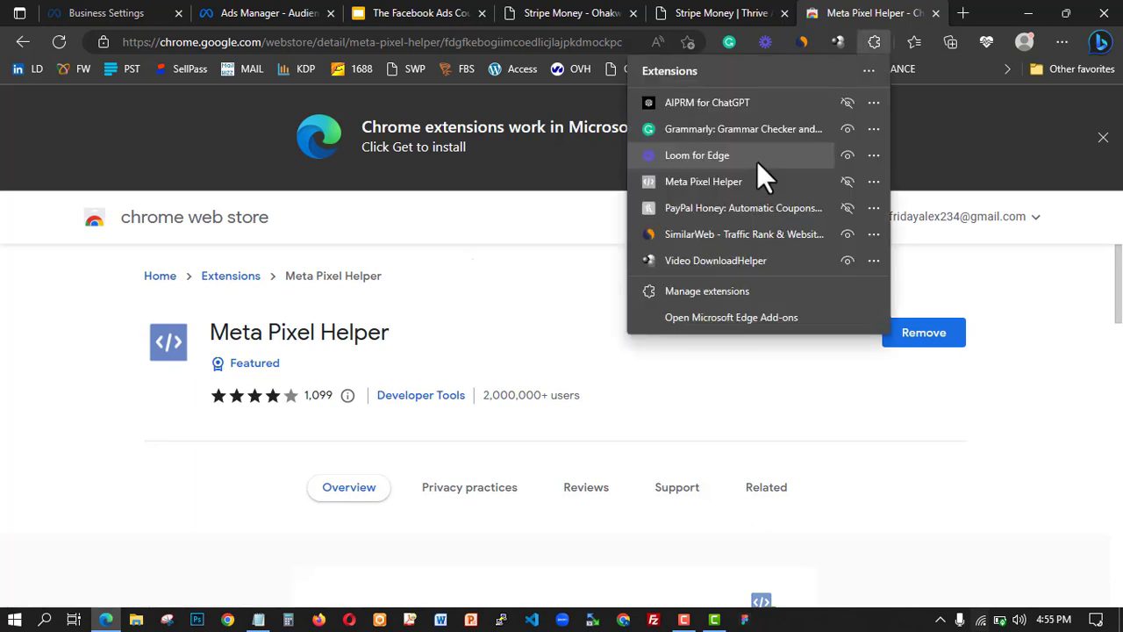
click(844, 180)
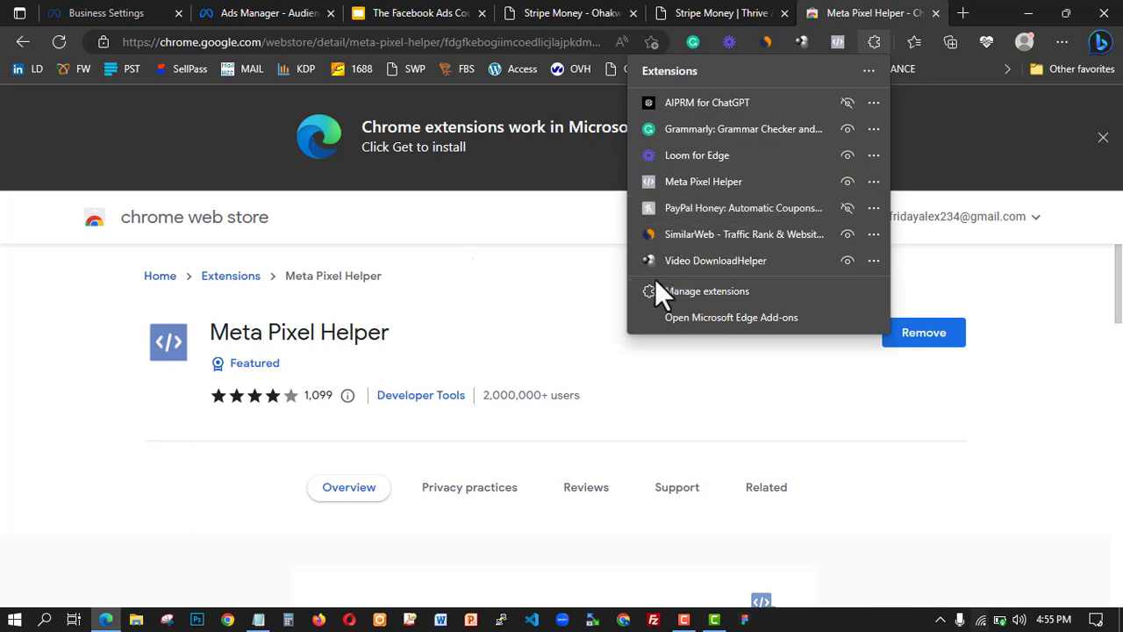
click(593, 290)
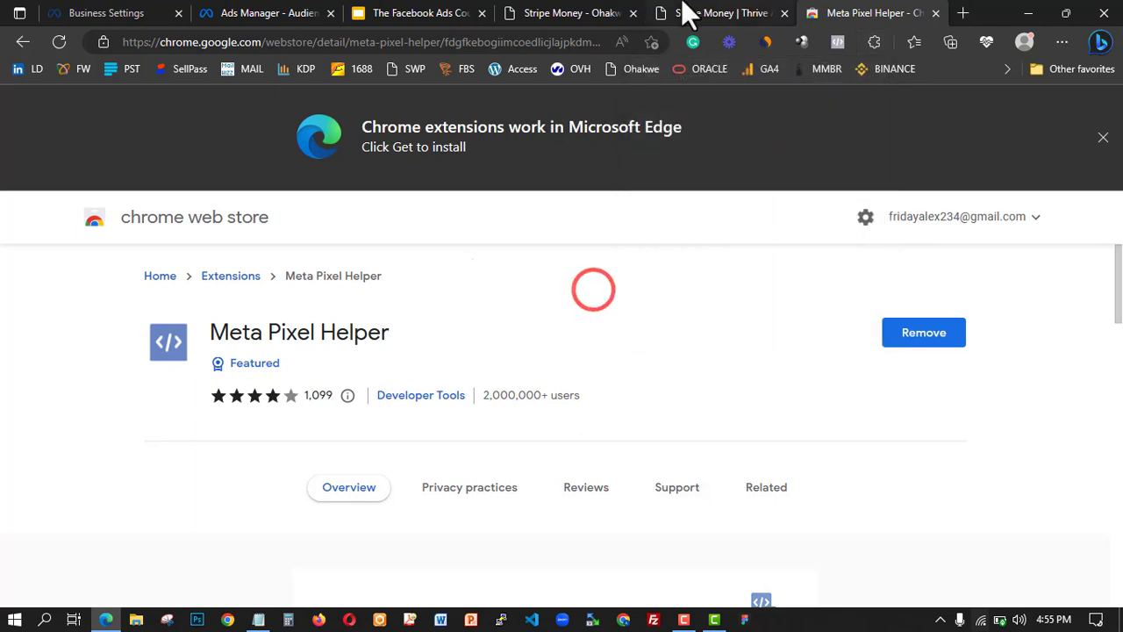
Step: Reload the live Stripe Money page and check it for installed pixels with Meta Pixel Helper
click(605, 12)
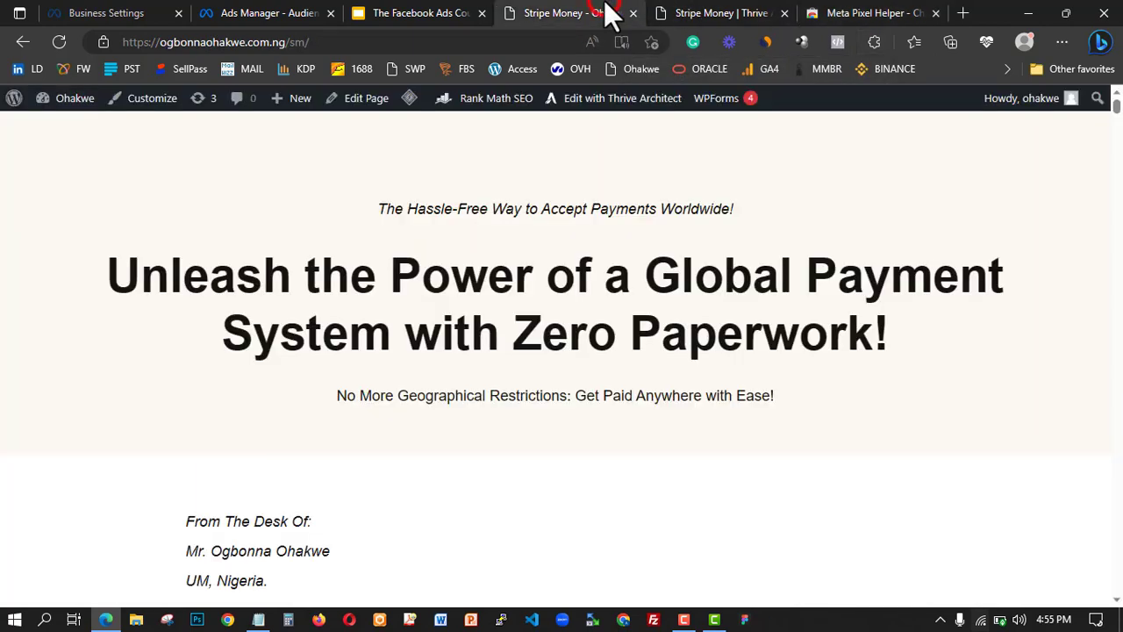
click(58, 41)
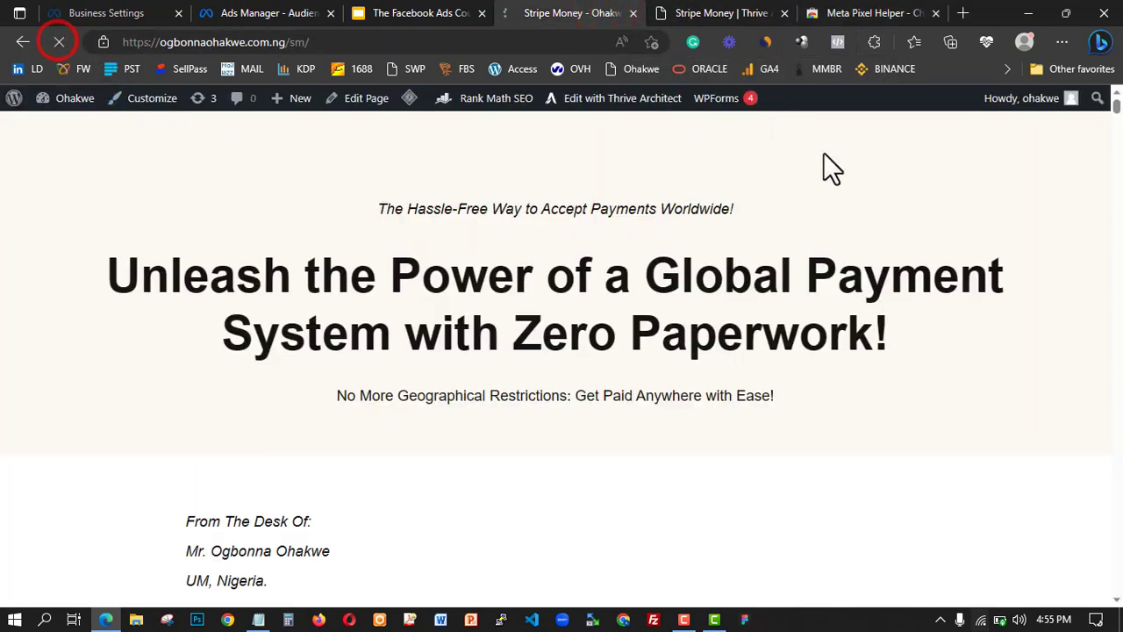
click(937, 13)
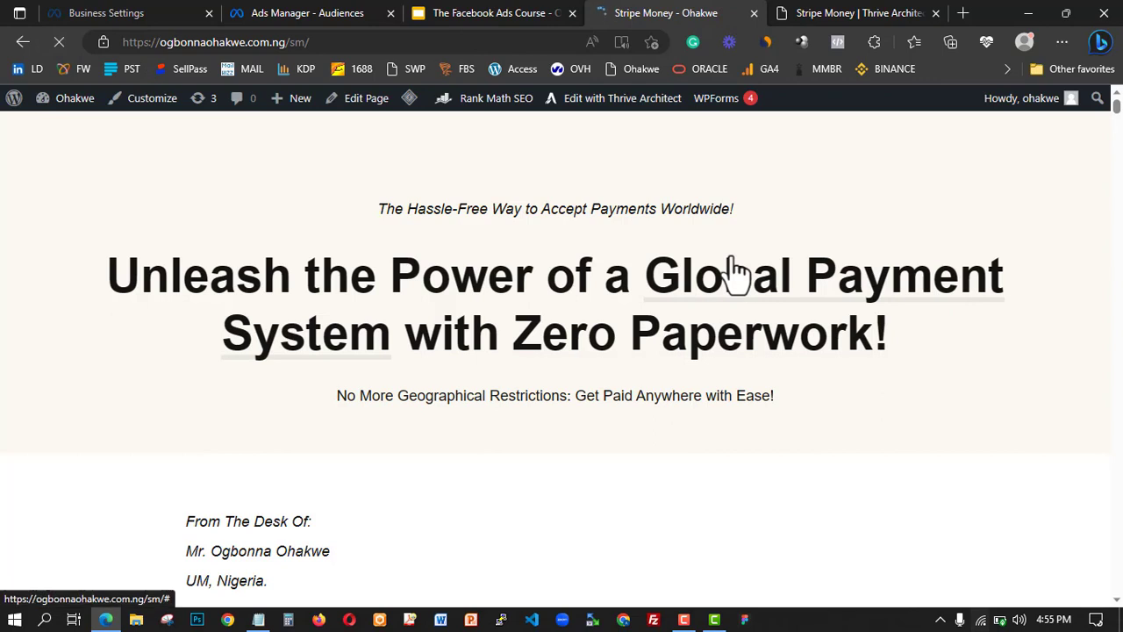
click(838, 41)
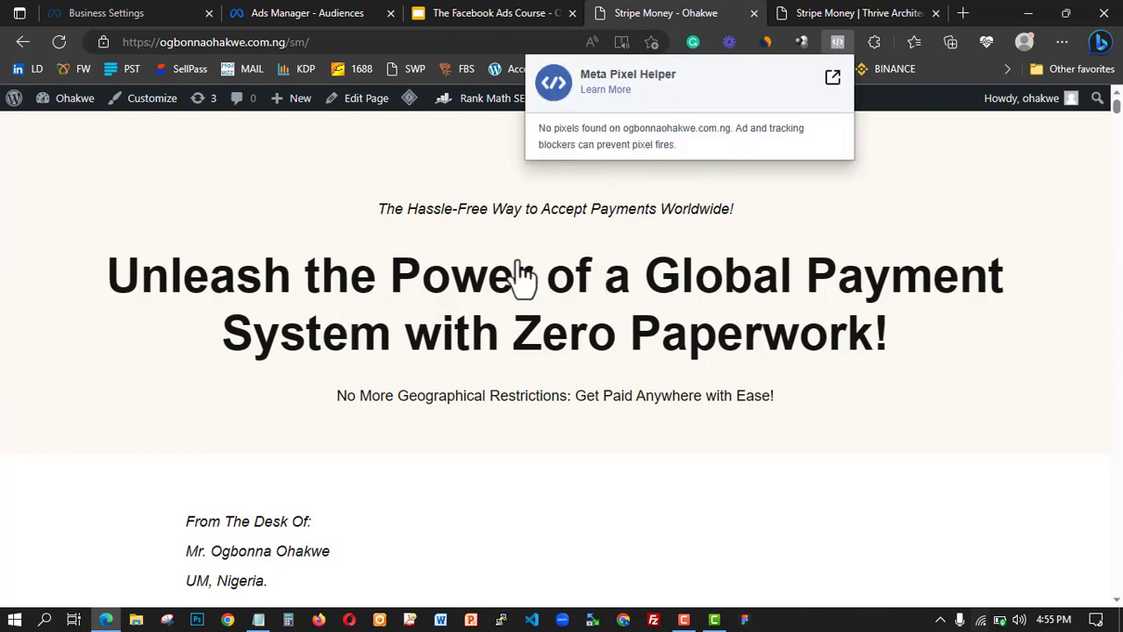
click(474, 299)
key(ctrl+w)
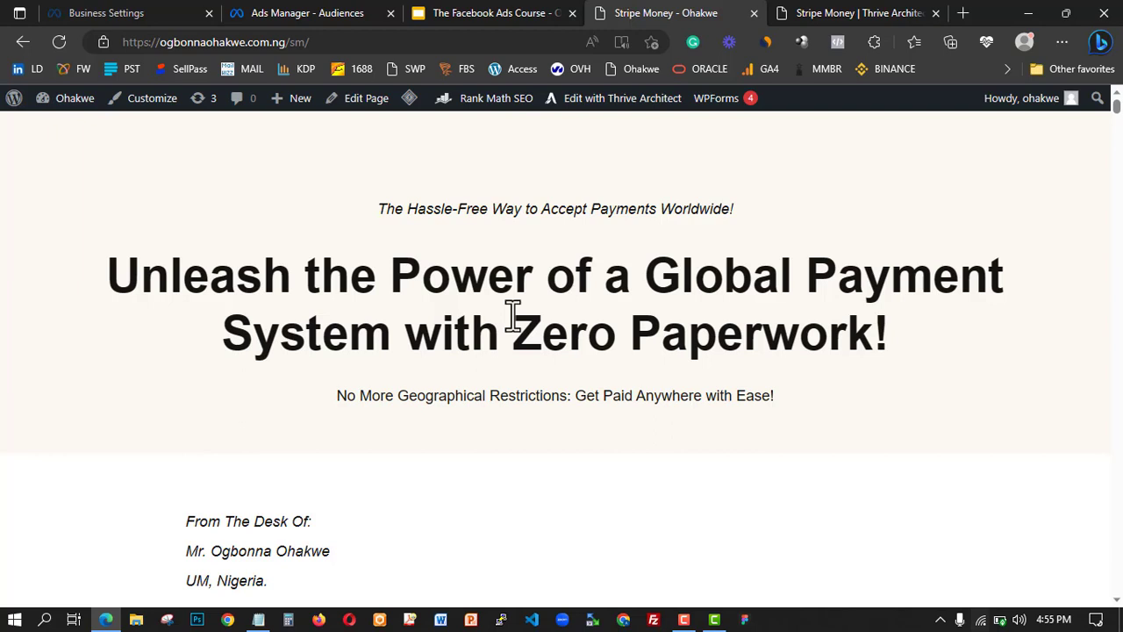
Step: Switch to Ads Manager and set the custom audience to people who visited specific web pages, with a retention of 90 days
click(292, 13)
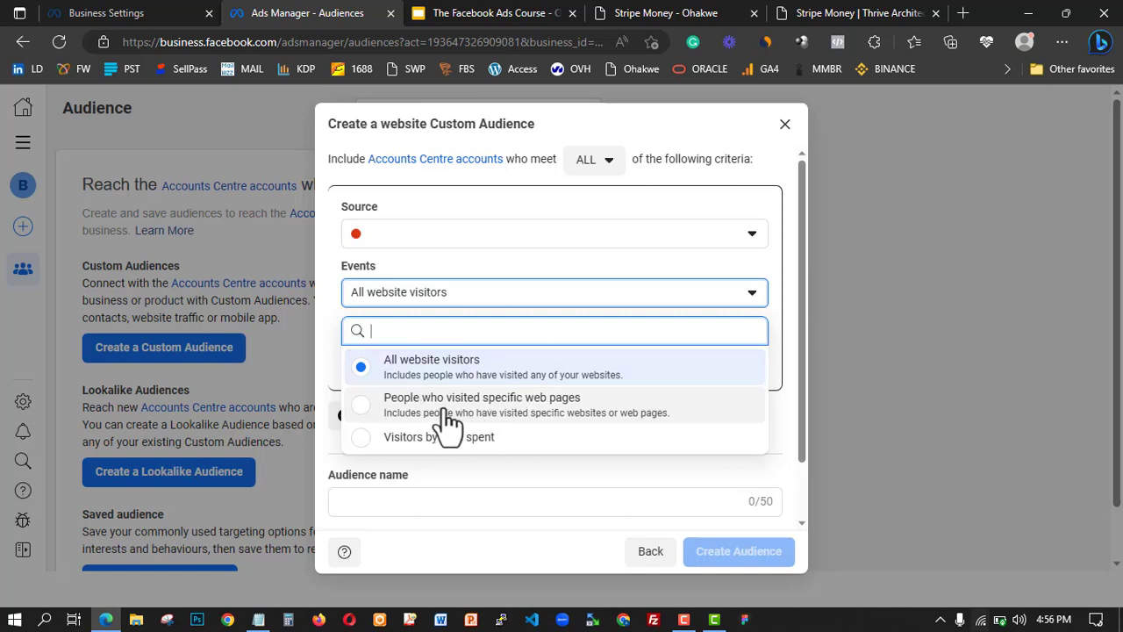
click(547, 402)
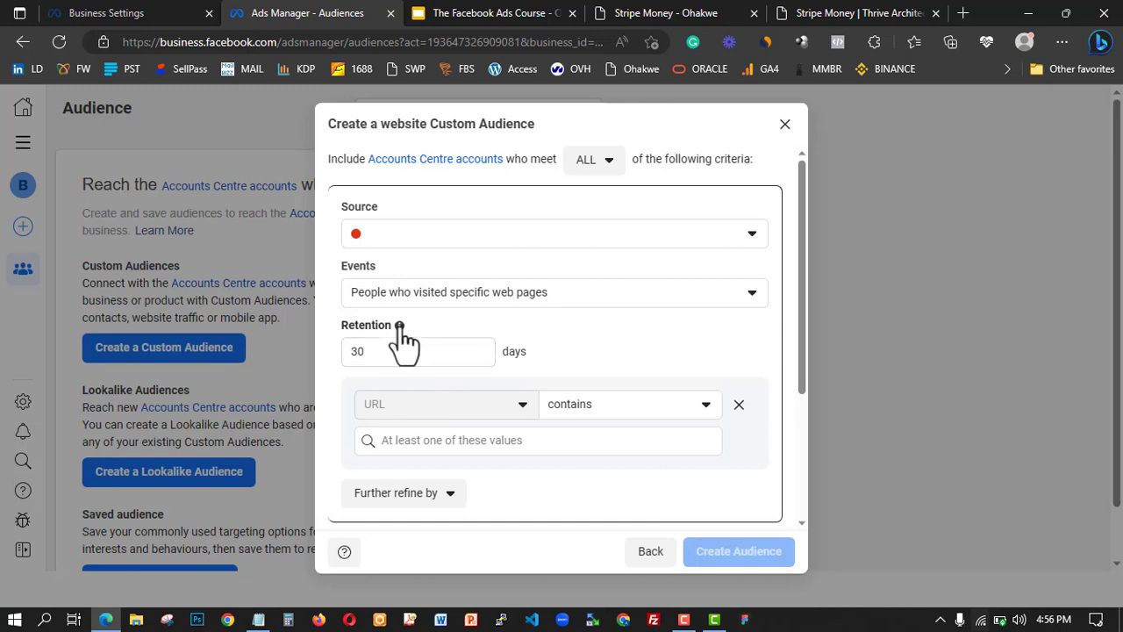
mouse_move(399, 326)
drag(426, 351, 309, 353)
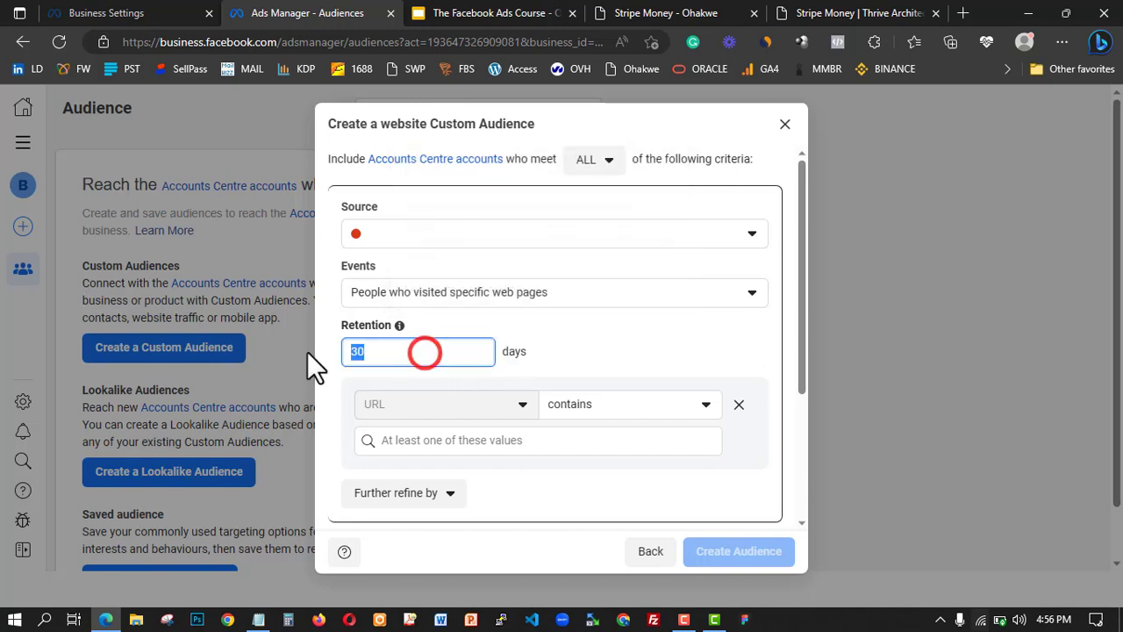
text(90)
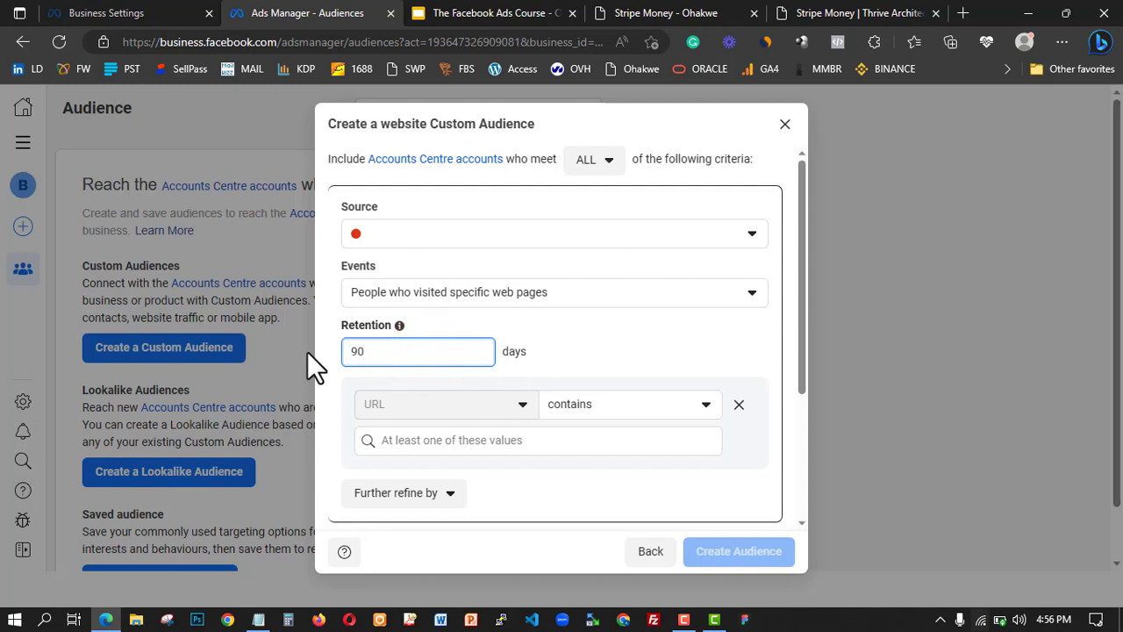
click(329, 322)
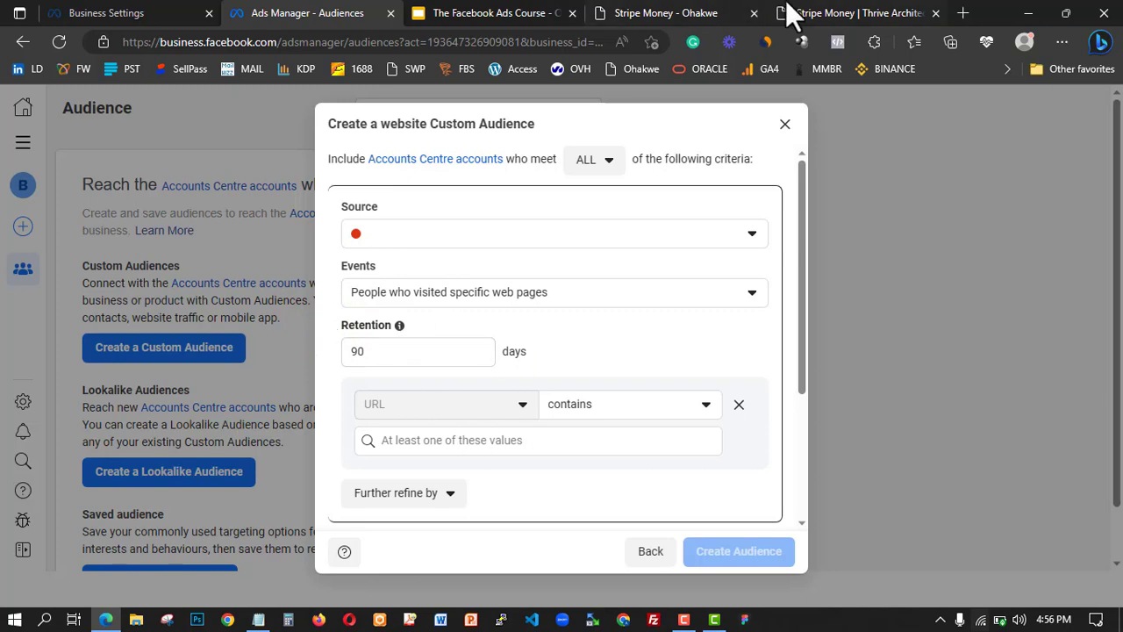
Step: Switch to the Thrive Architect editor and view the custom scripts area in the Stripe Money landing page's advanced settings
click(817, 11)
click(698, 11)
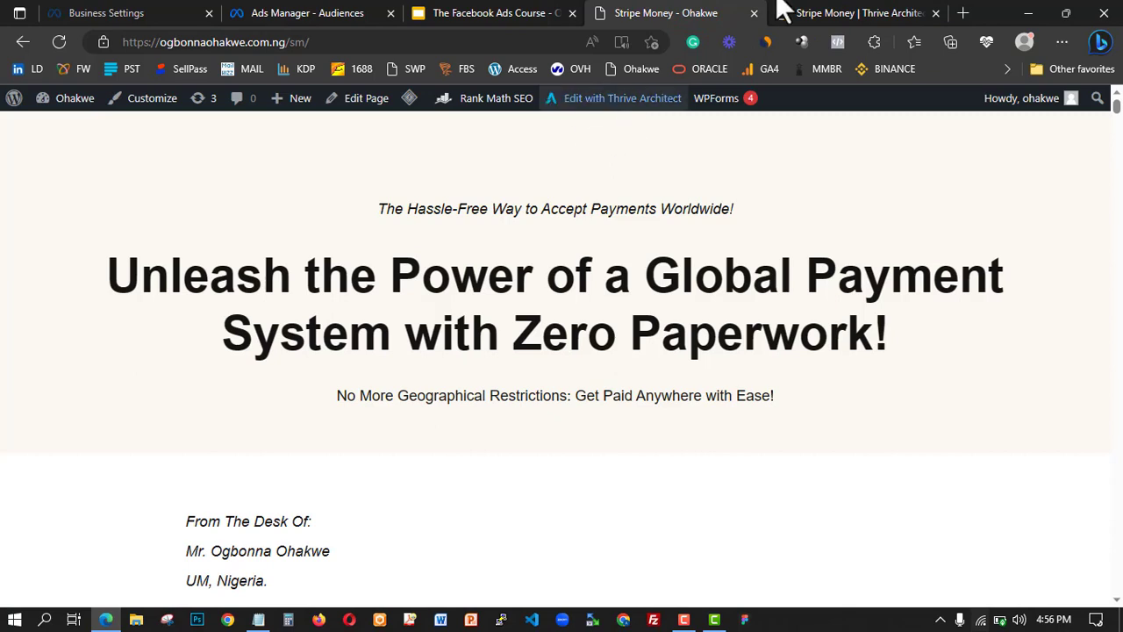
click(820, 10)
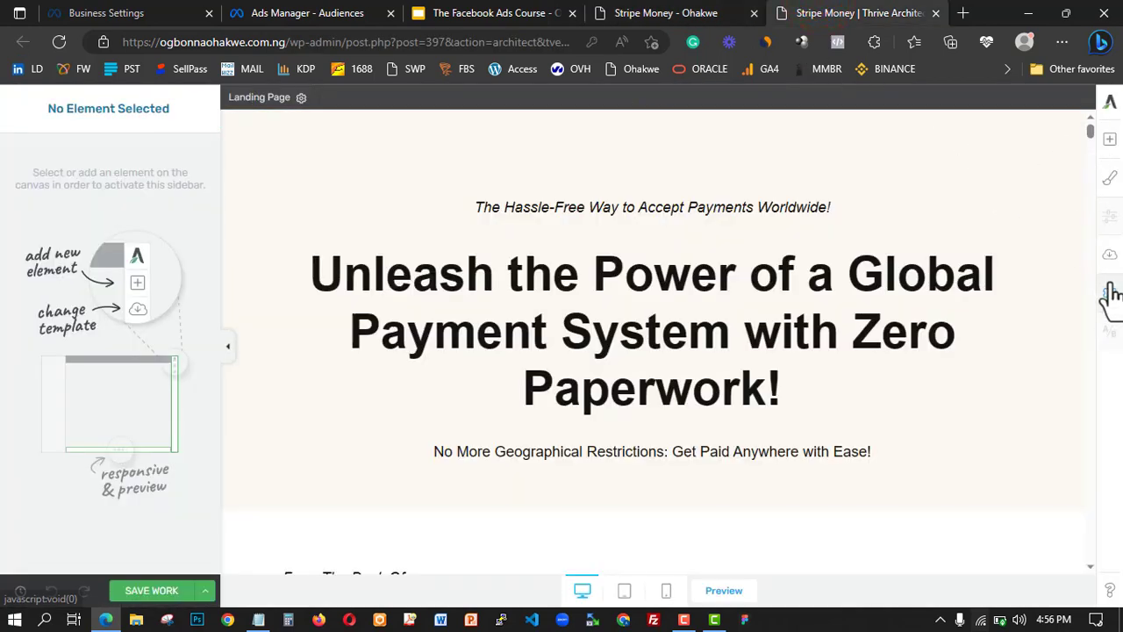
click(1110, 295)
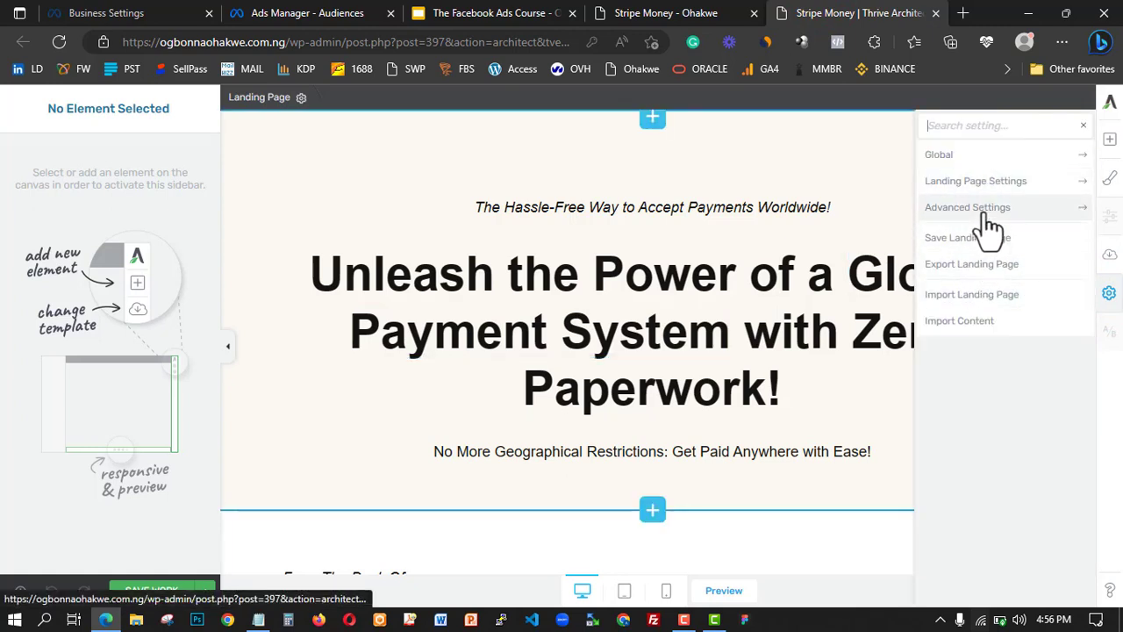
click(984, 211)
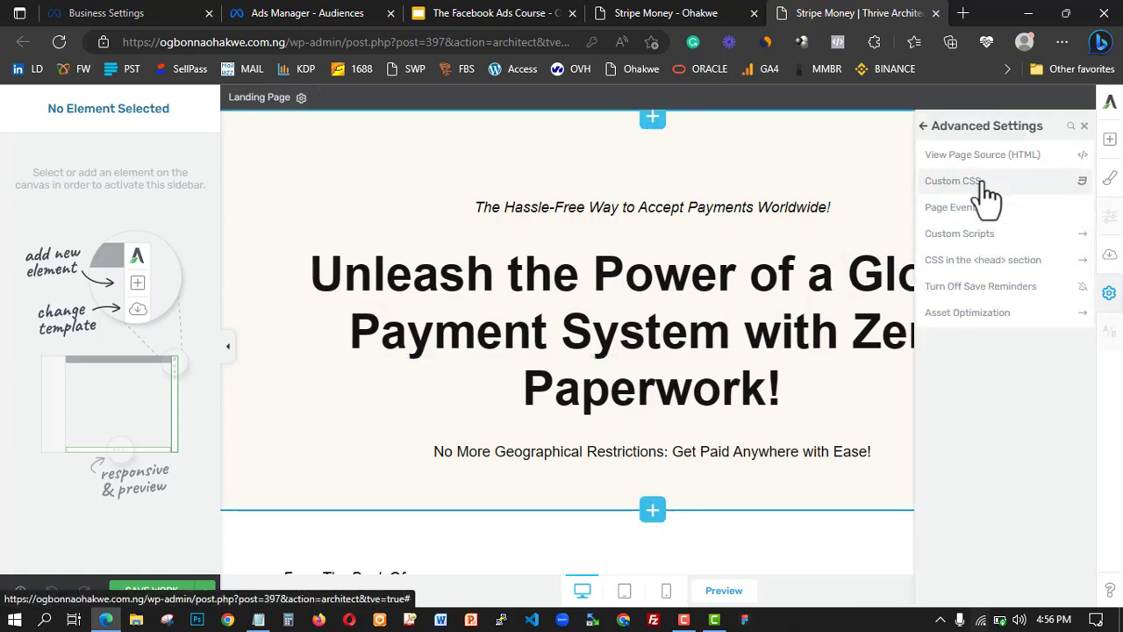
click(983, 234)
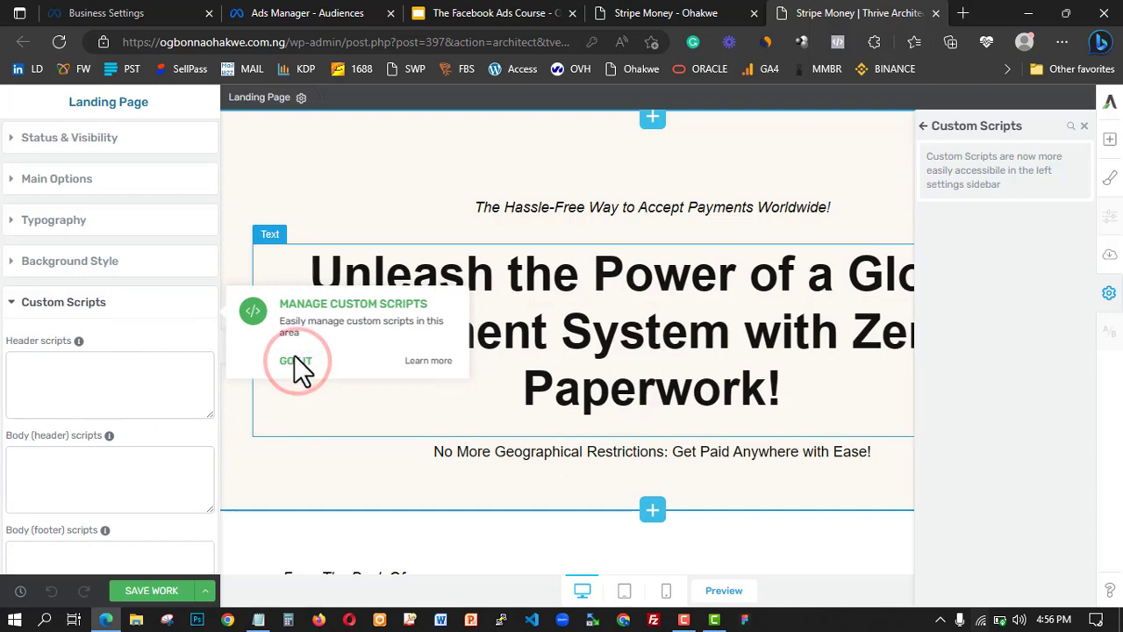
click(122, 383)
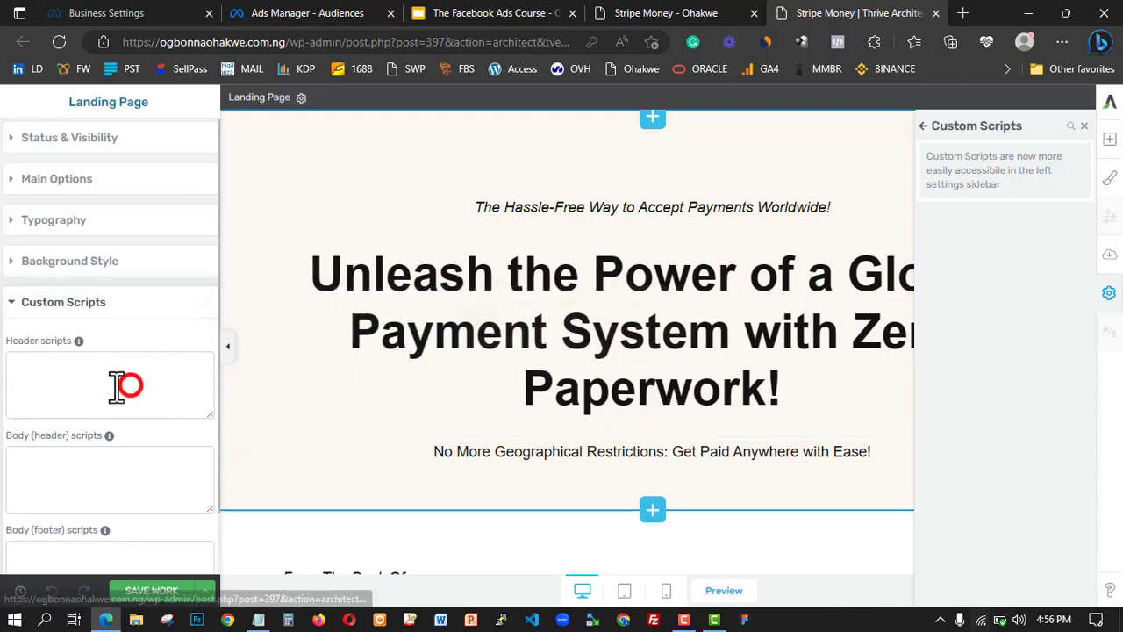
click(285, 361)
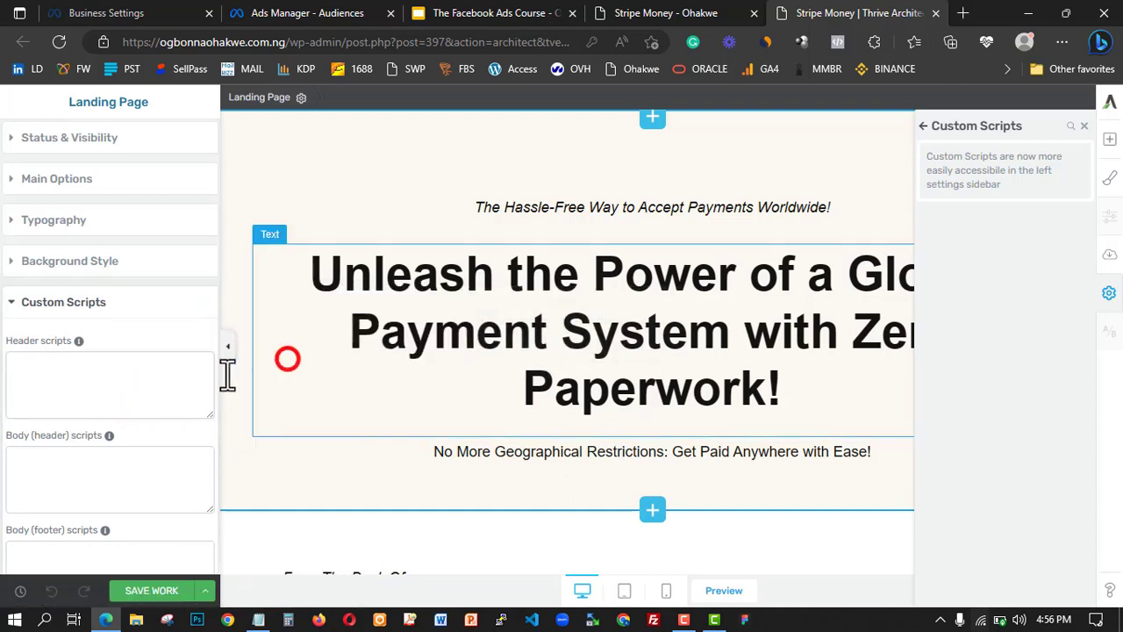
click(132, 397)
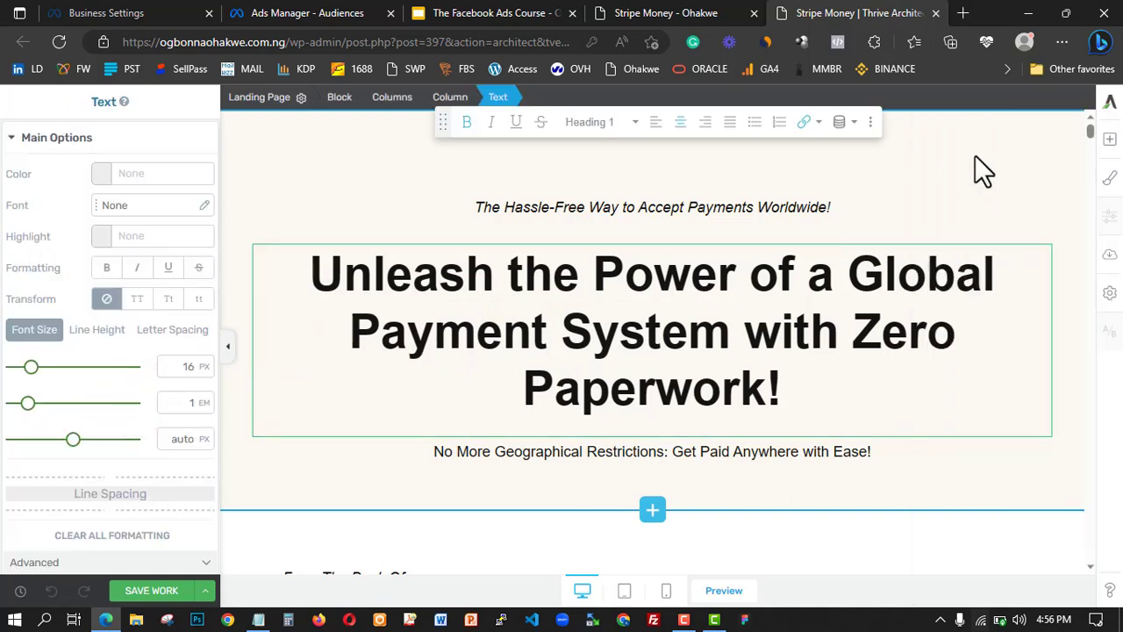
click(1110, 295)
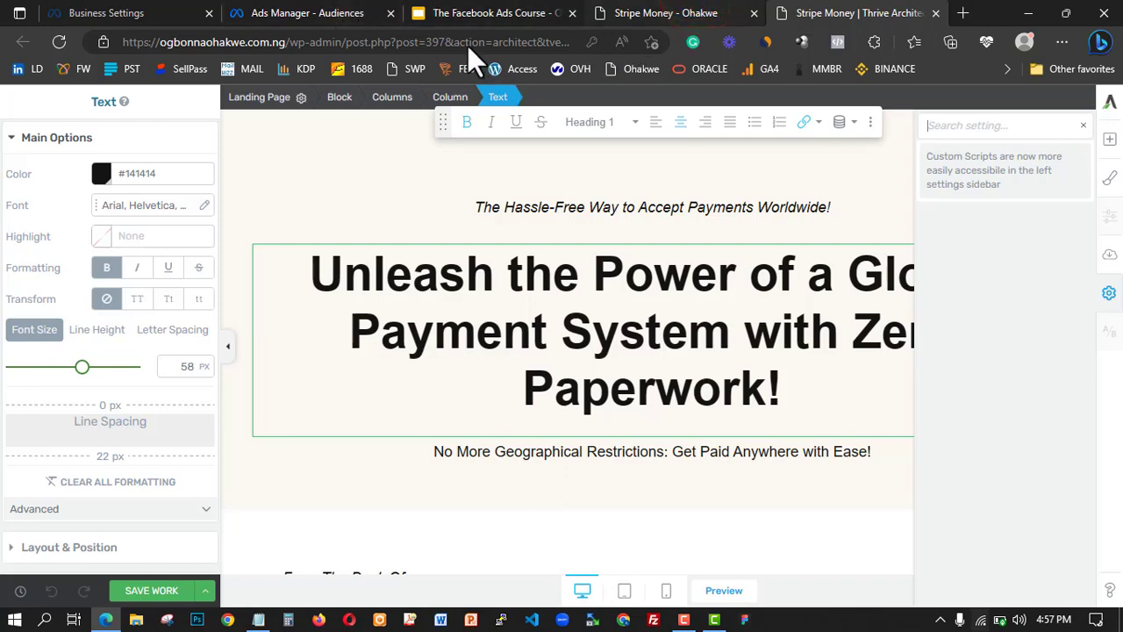
Step: Copy the live Stripe Money page's address and add it as the URL value of the custom audience rule in Ads Manager
key(ctrl+shift+Tab)
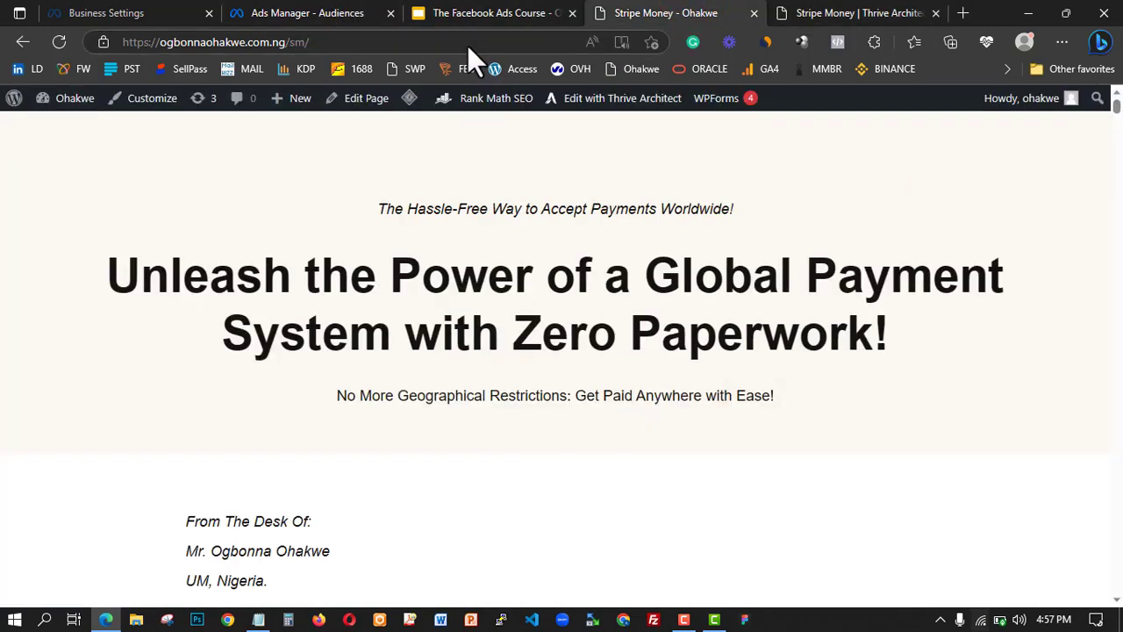
click(468, 45)
key(ctrl+c)
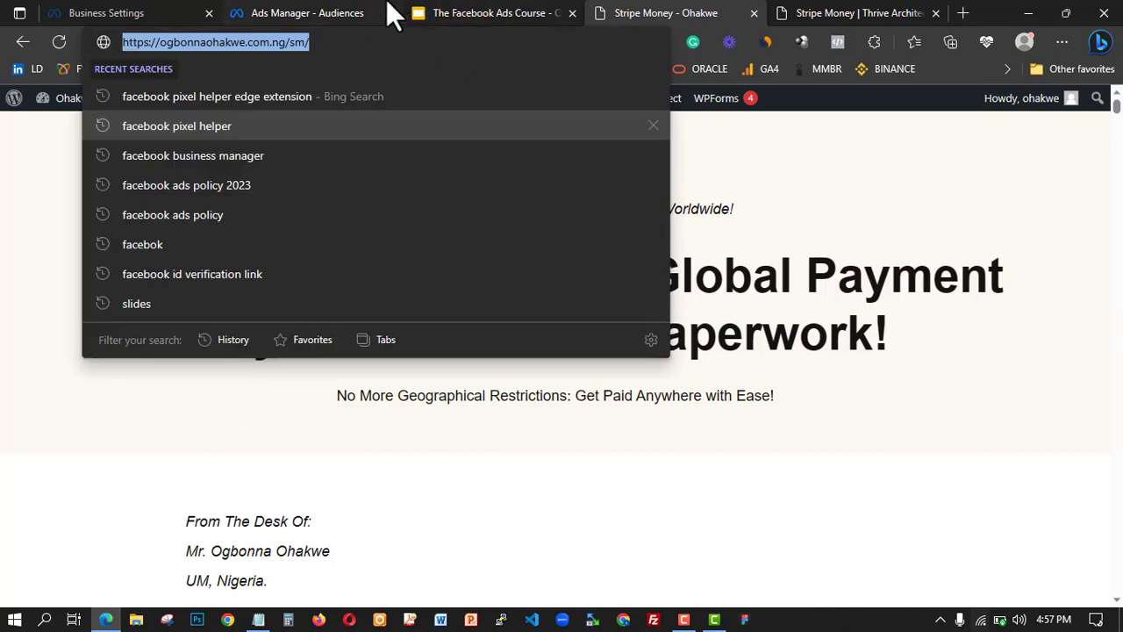
click(356, 12)
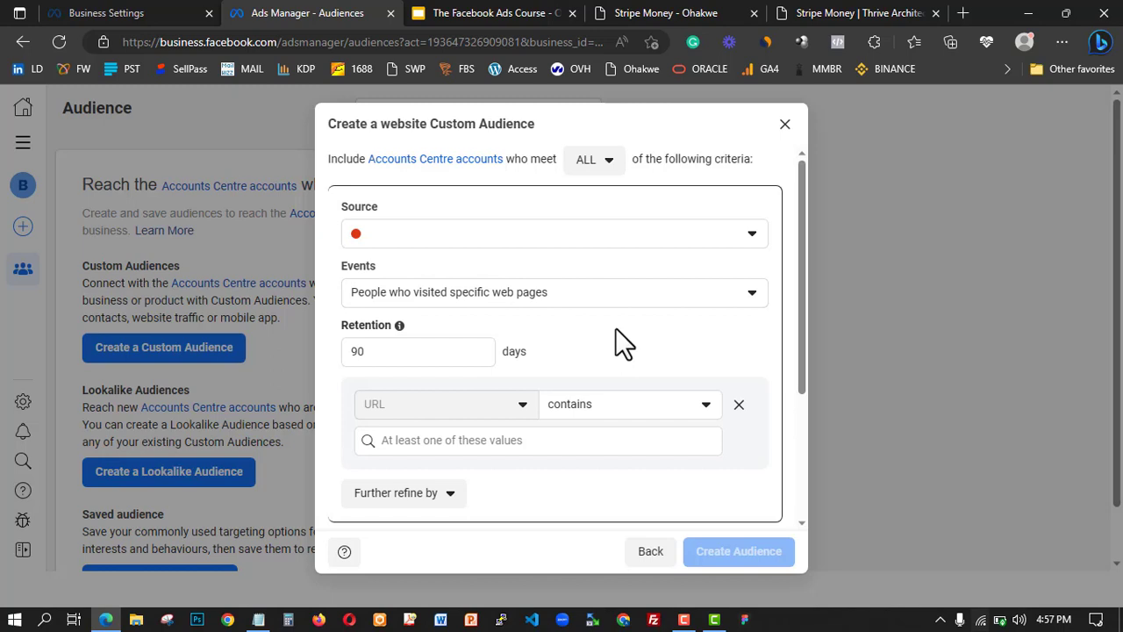
click(541, 441)
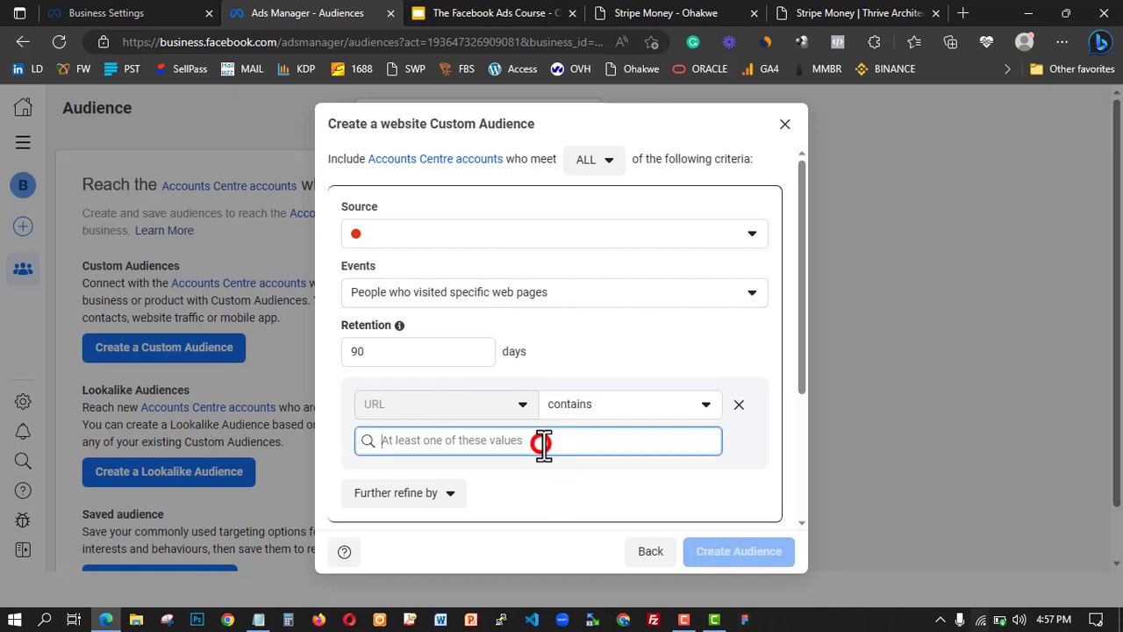
key(ctrl+v)
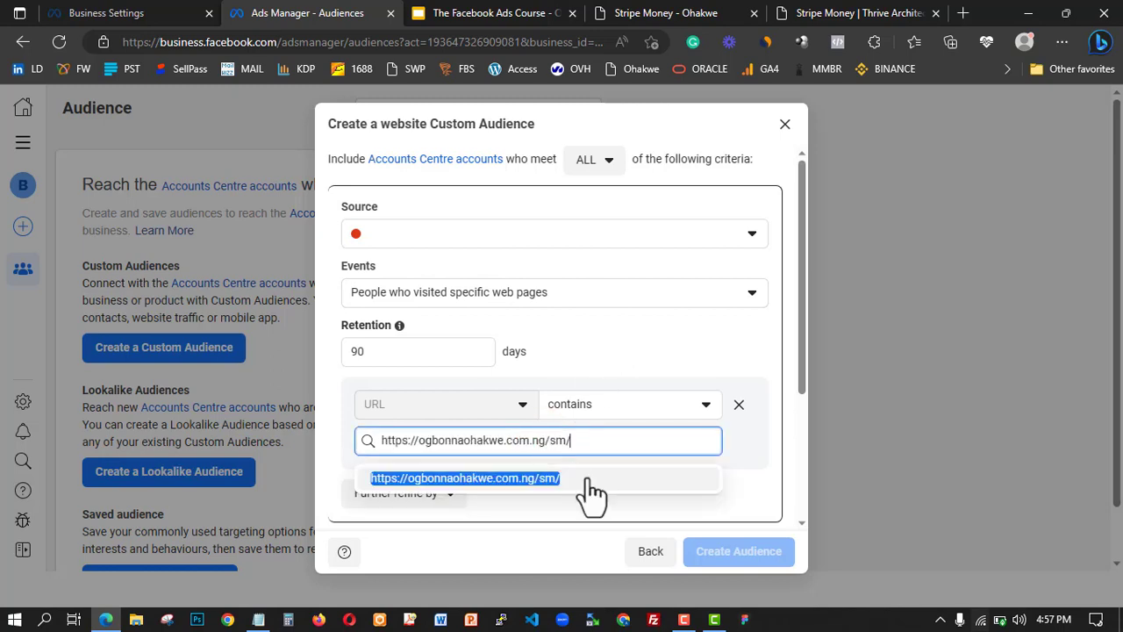
click(531, 474)
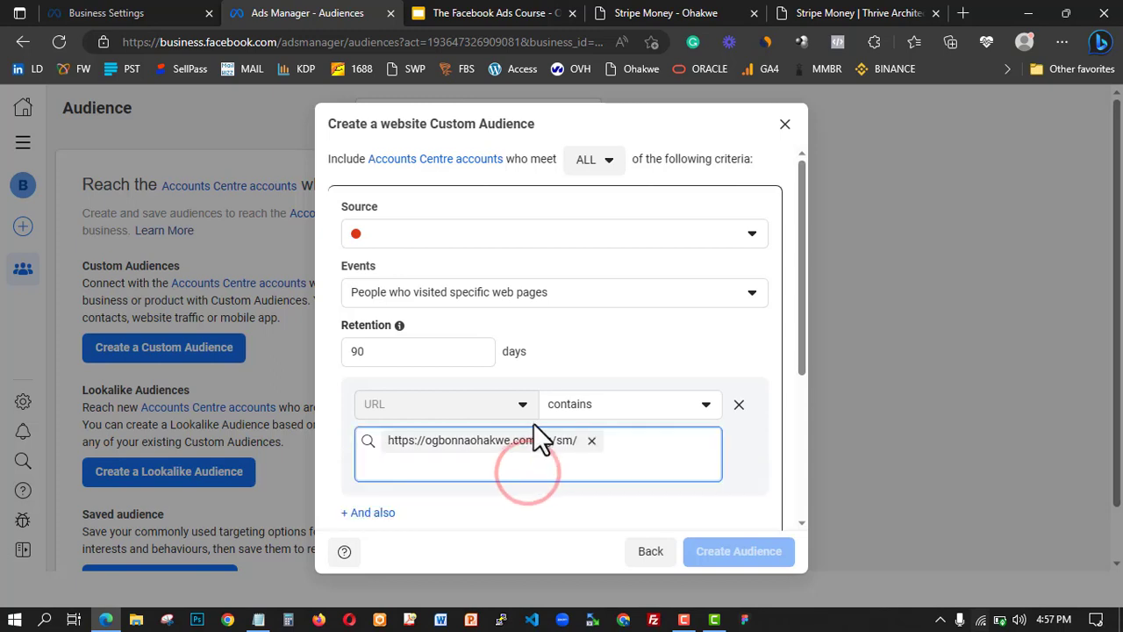
Step: Set the custom audience's URL condition to equals
scroll(551, 375, down, 1)
click(597, 350)
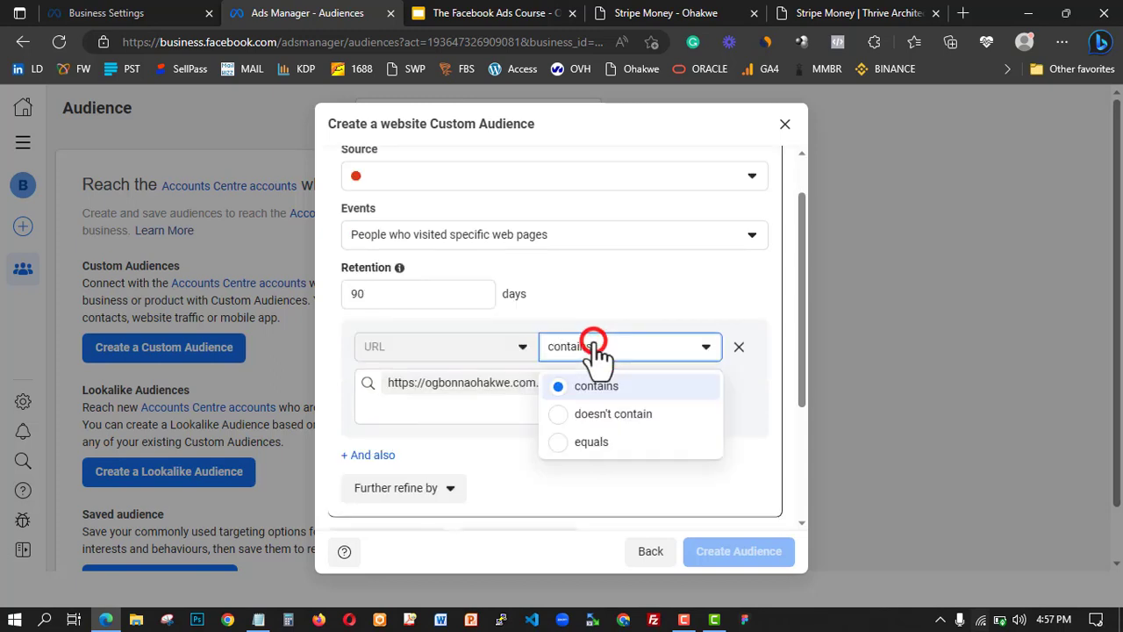
click(604, 441)
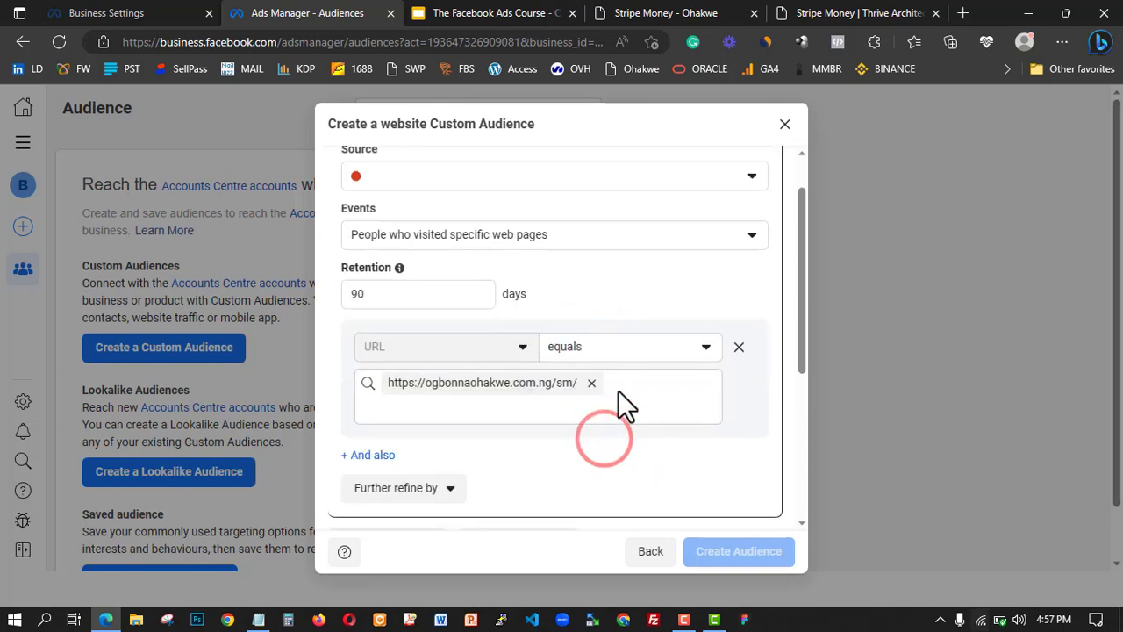
Step: Review the audience criteria, URL rule, audience size advice, and name and description fields of the website custom audience
scroll(614, 386, down, 3)
scroll(566, 412, down, 1)
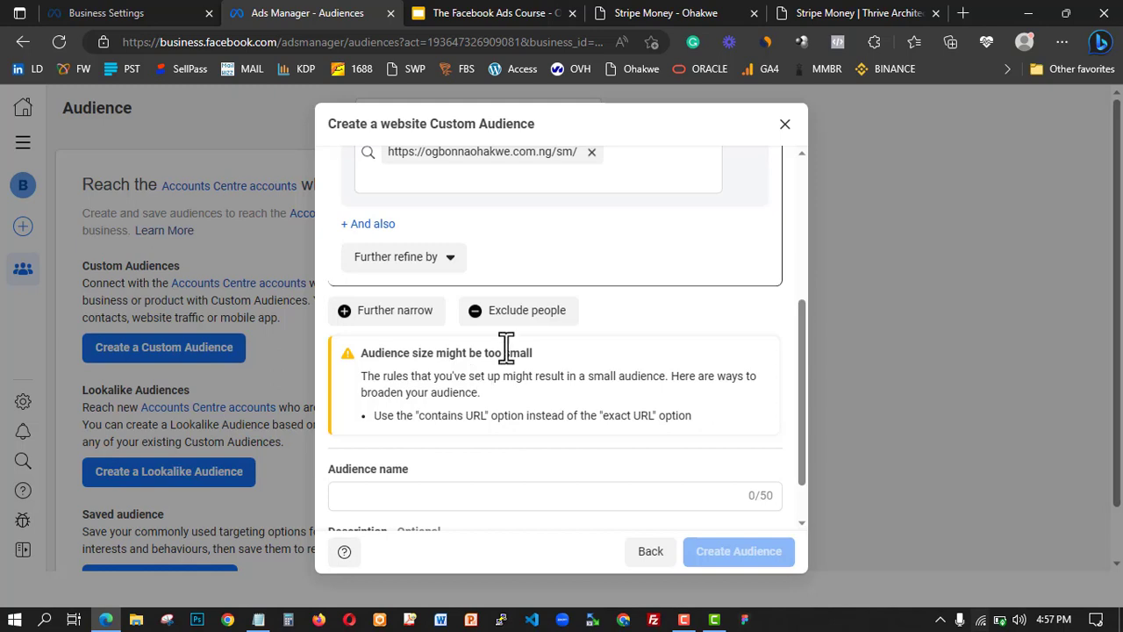
scroll(504, 343, up, 2)
scroll(544, 302, up, 2)
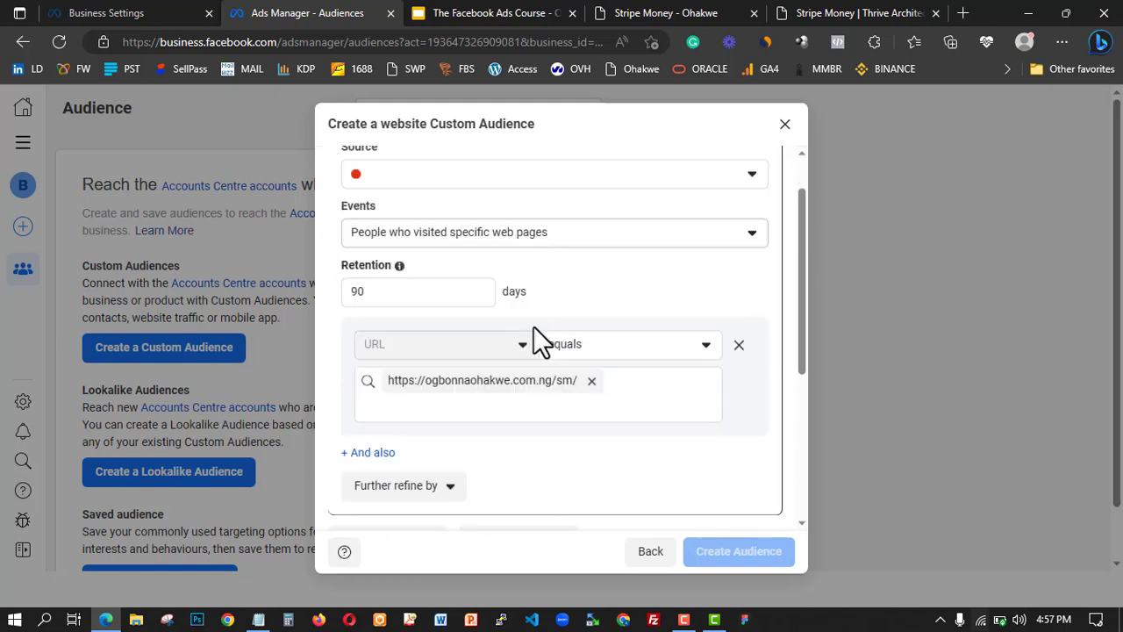
scroll(491, 327, down, 2)
scroll(454, 324, down, 2)
scroll(454, 323, down, 1)
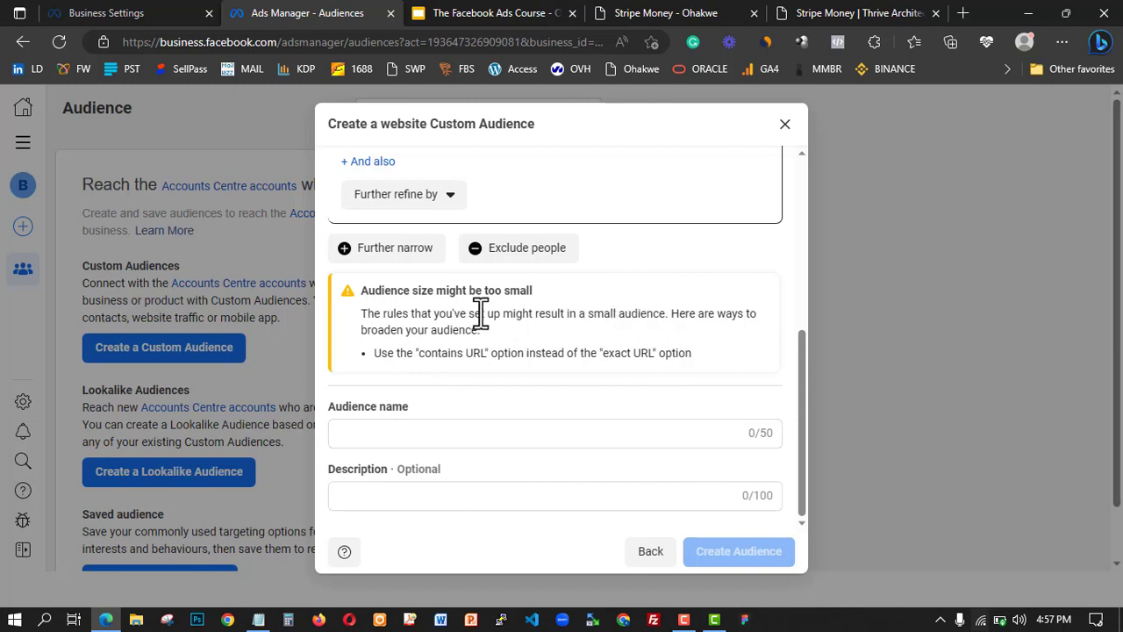
scroll(446, 285, up, 2)
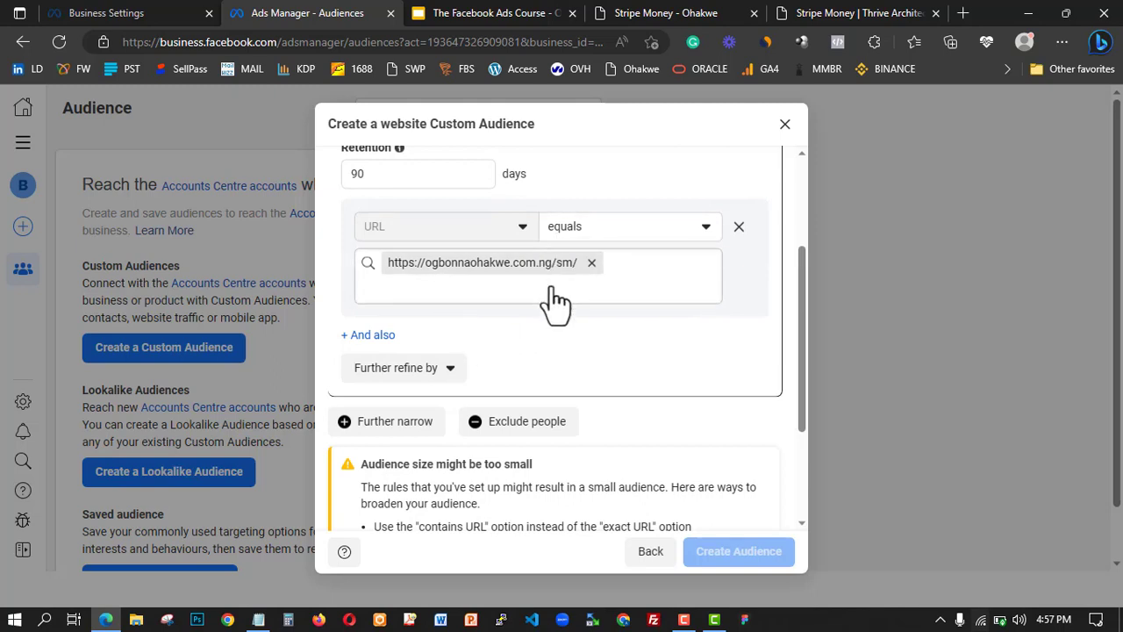
scroll(457, 383, down, 2)
scroll(439, 289, up, 4)
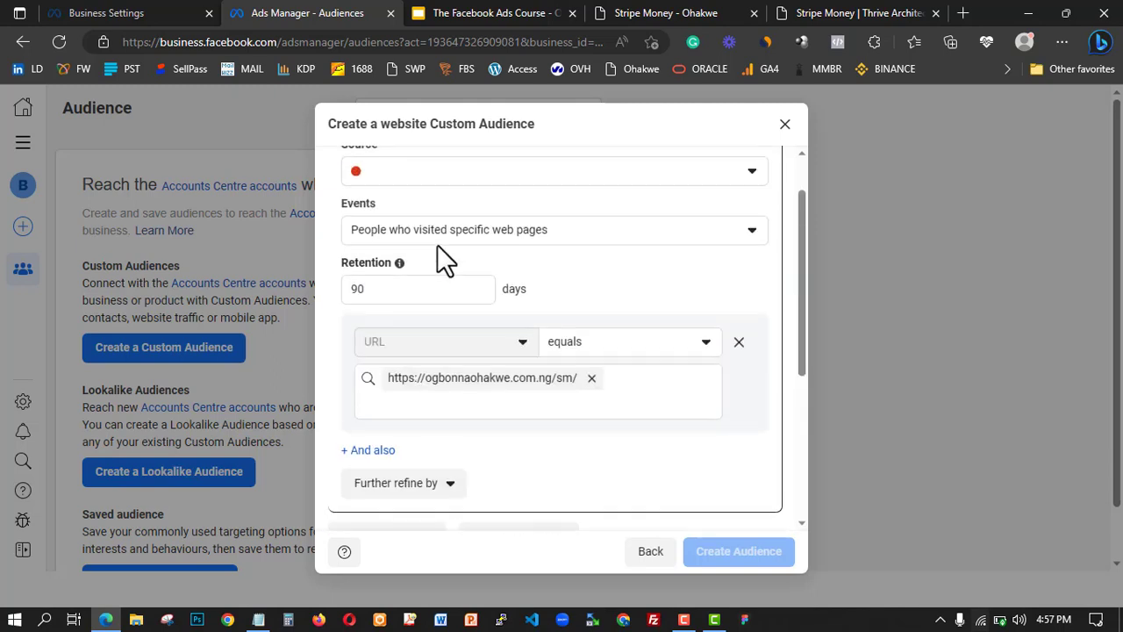
Step: Set the custom audience's event to All website visitors
click(494, 290)
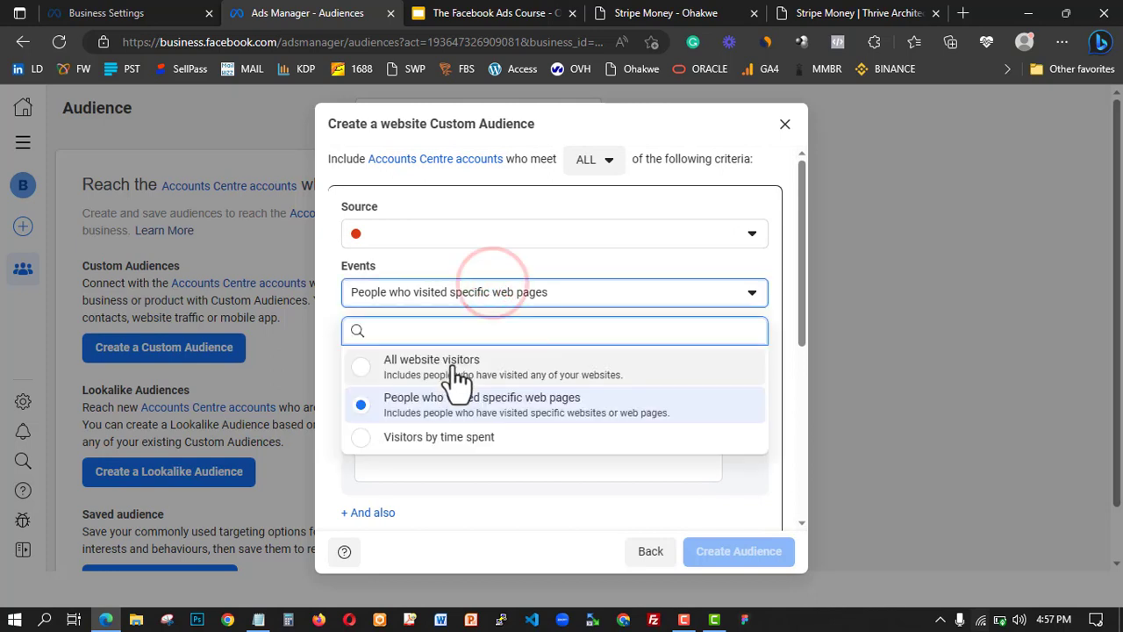
click(456, 369)
scroll(500, 399, down, 1)
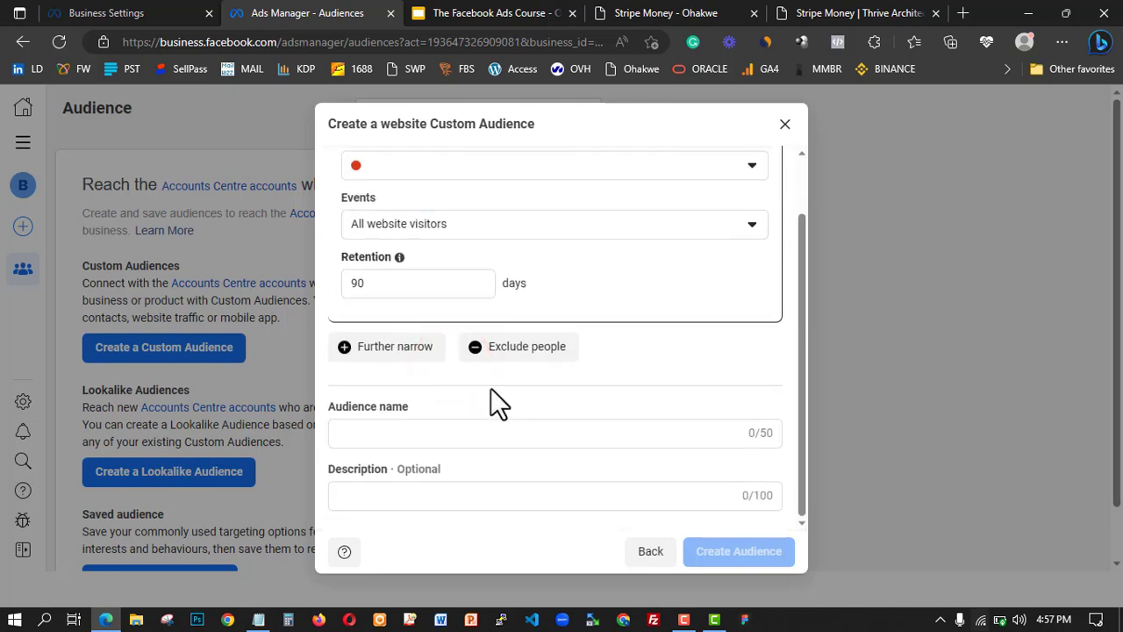
click(462, 375)
scroll(464, 306, up, 1)
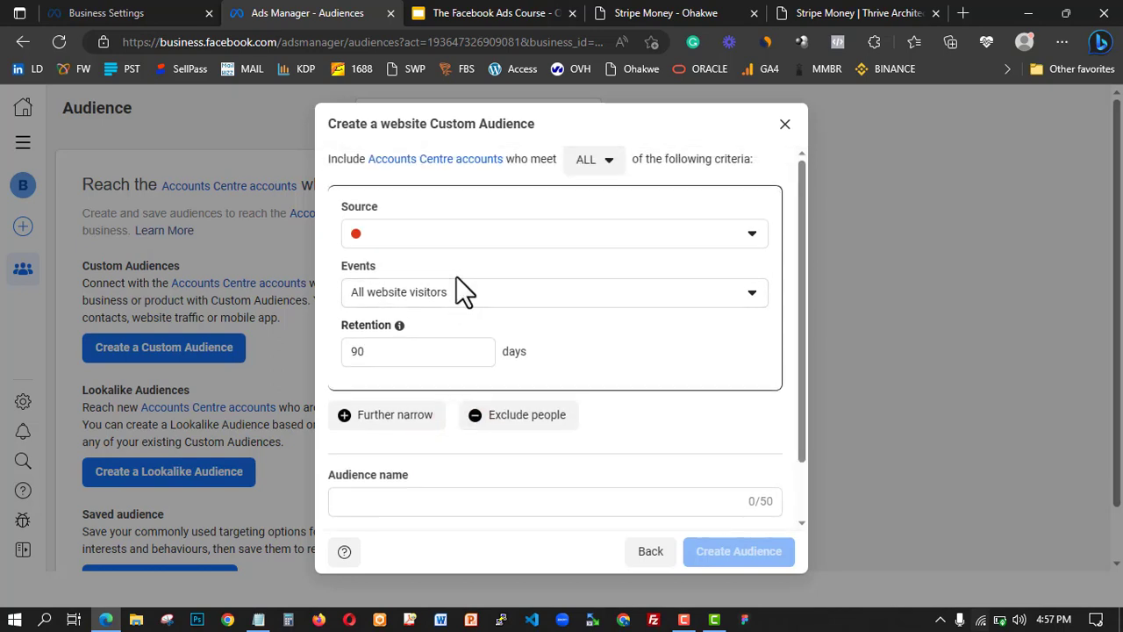
Step: Name the website custom audience "First Audience"
scroll(472, 334, down, 1)
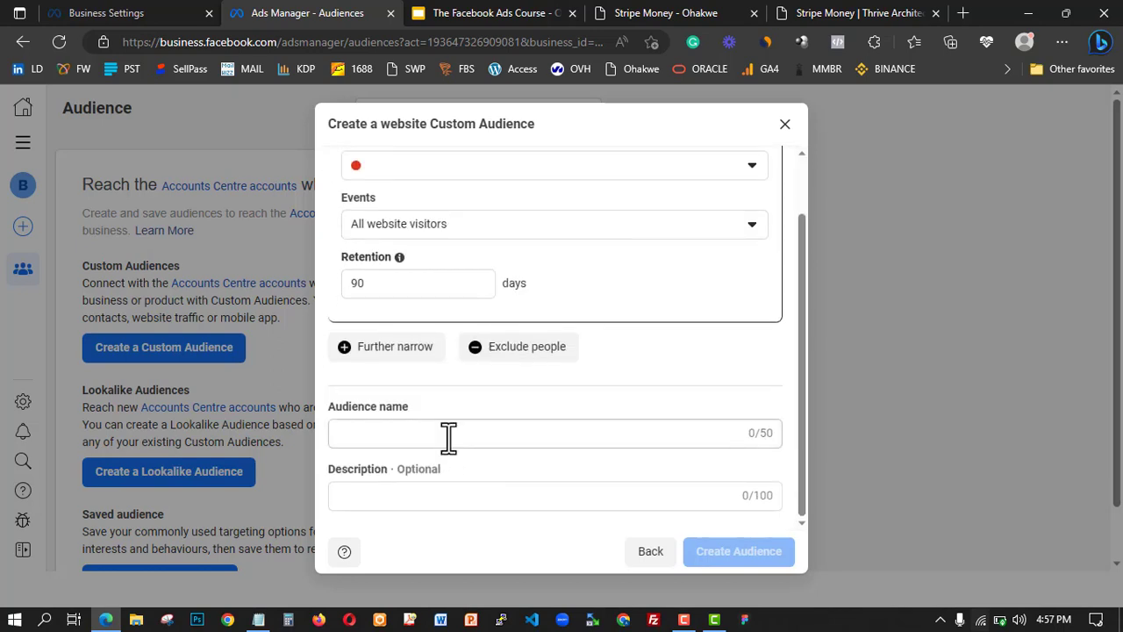
click(448, 436)
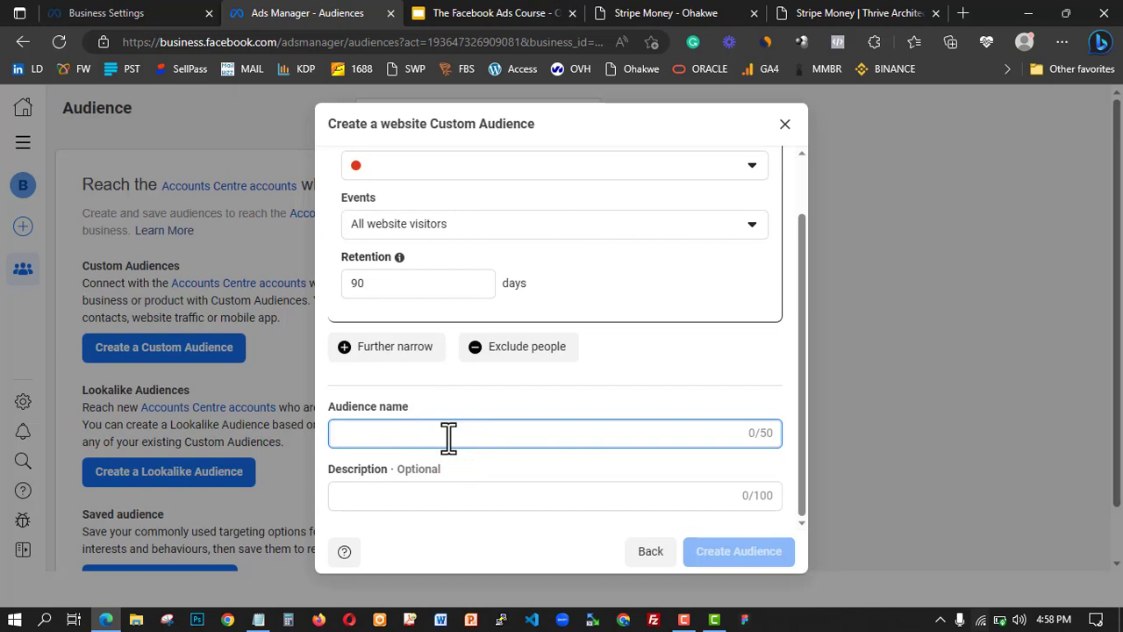
text(Fir)
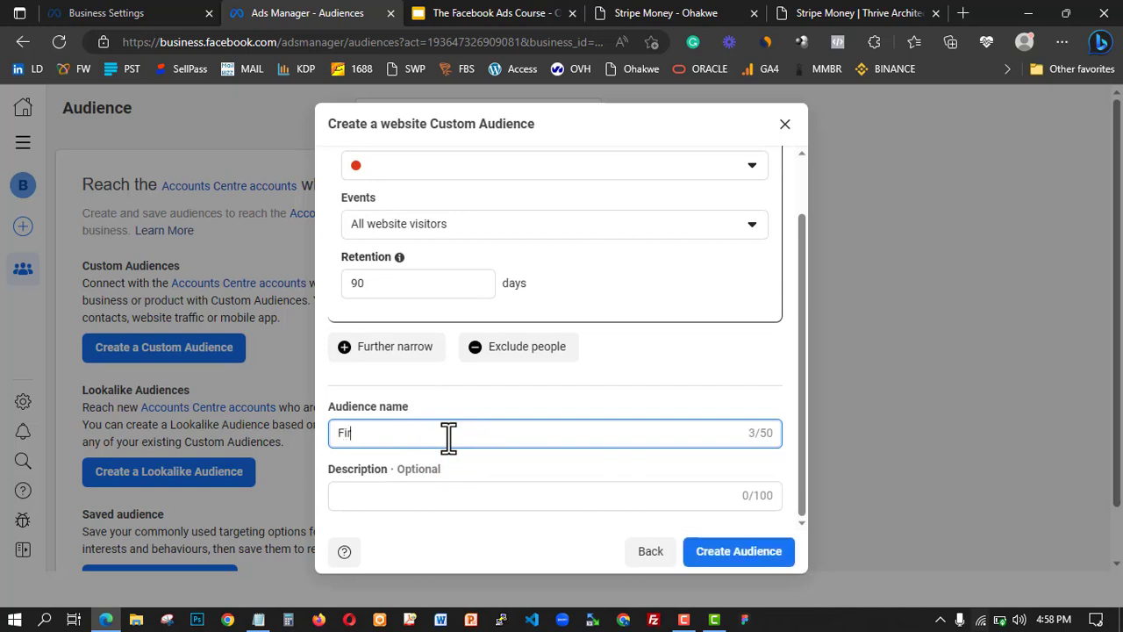
text(st Aude)
key(BackSpace)
text(ience)
click(487, 457)
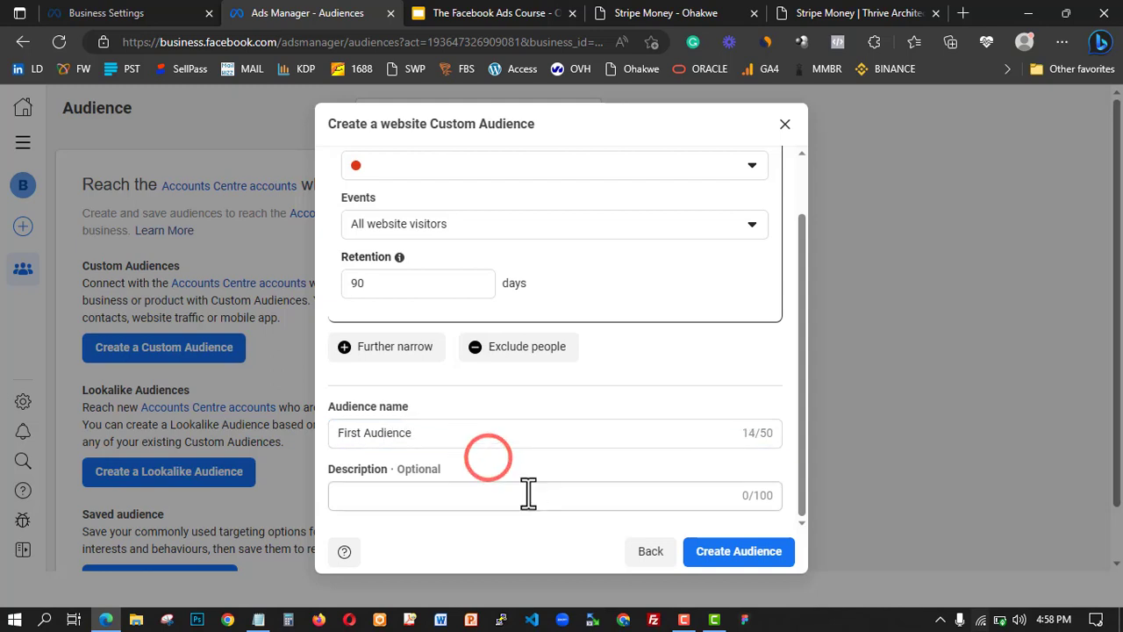
Step: Enter the description "People who visited my webiste page" and create the audience
click(652, 496)
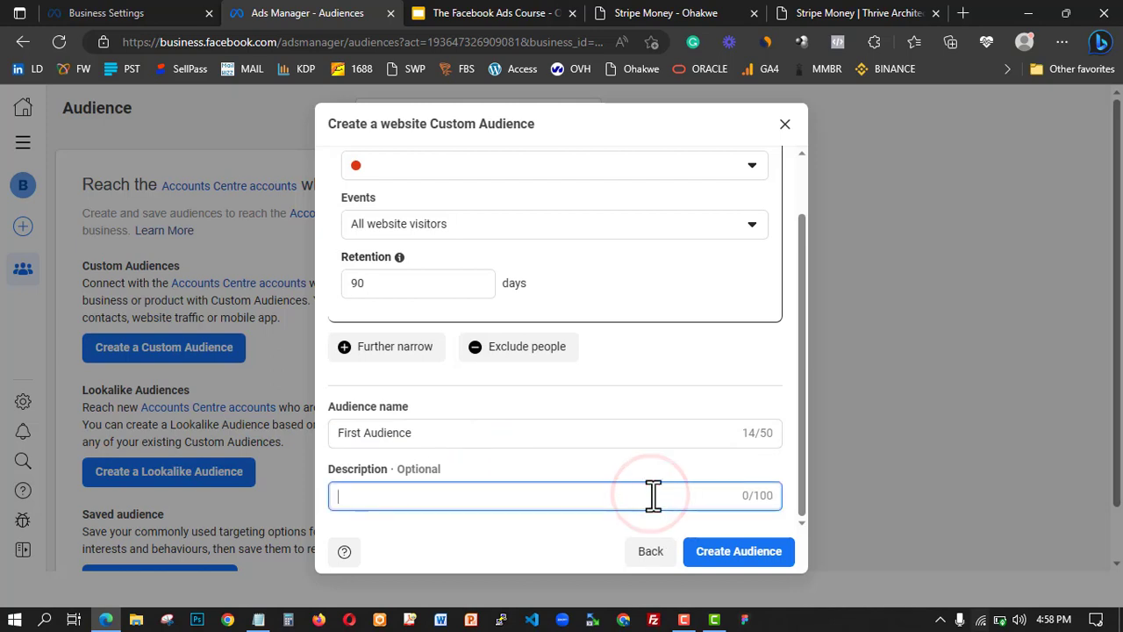
text(pcop)
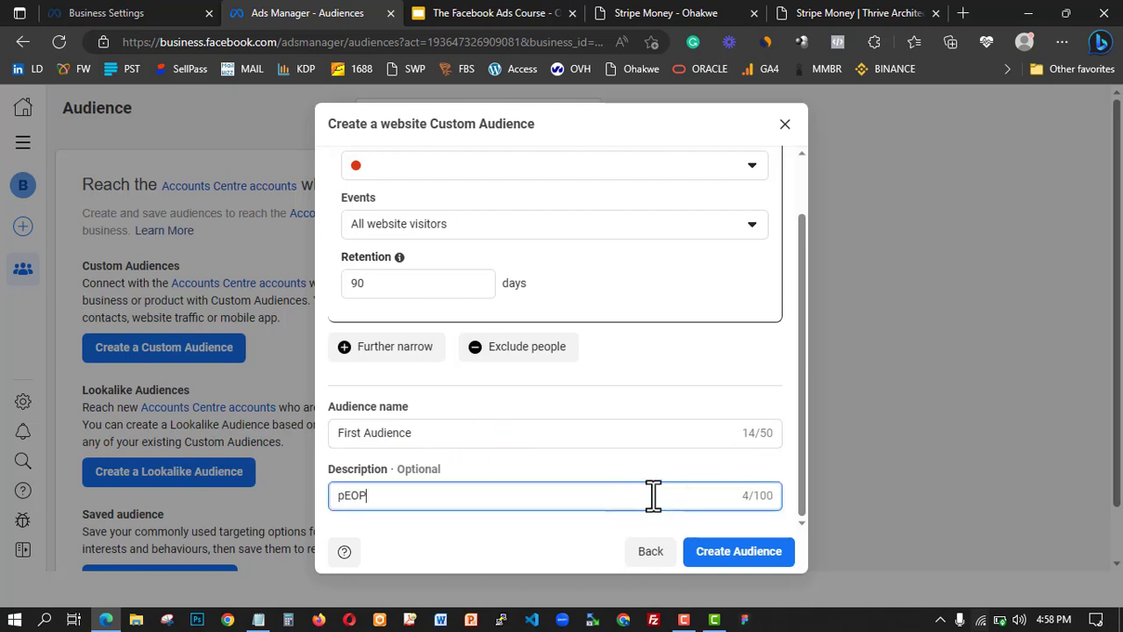
key(BackSpace)
key(BackSpace)
key(BackSpace)
key(BackSpace)
text(People w)
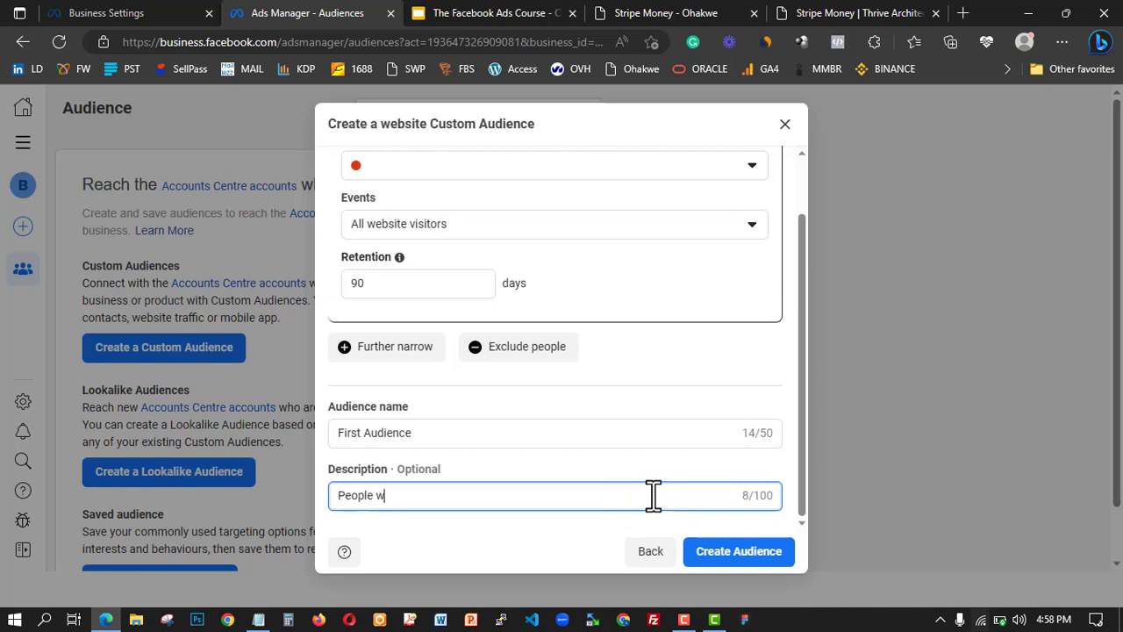
text(ho visited my webis)
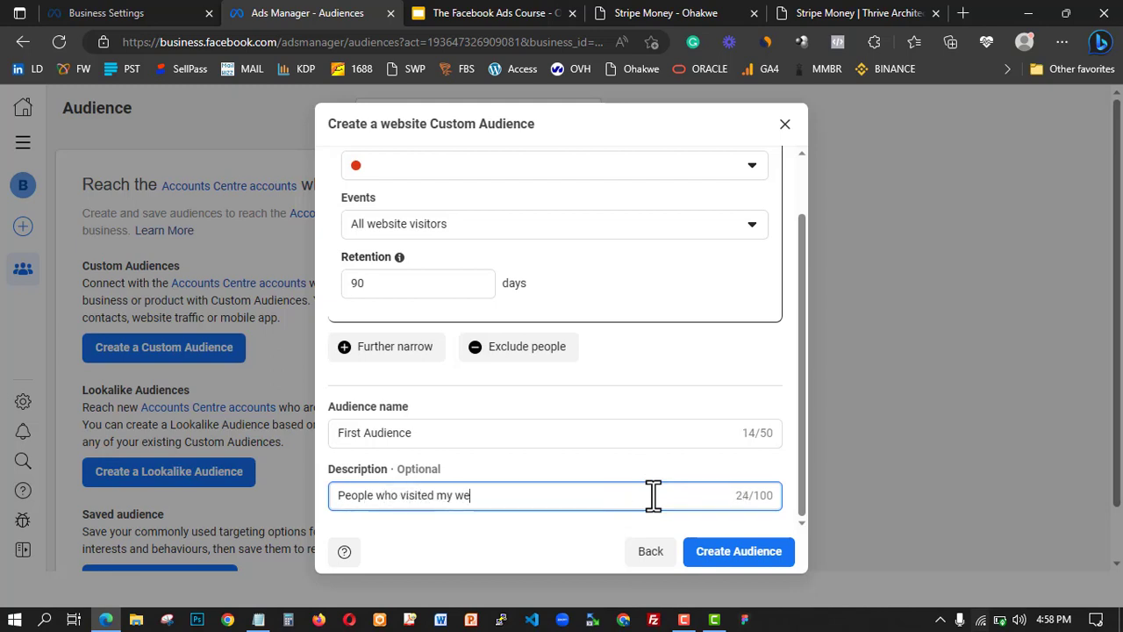
text(te page)
click(740, 552)
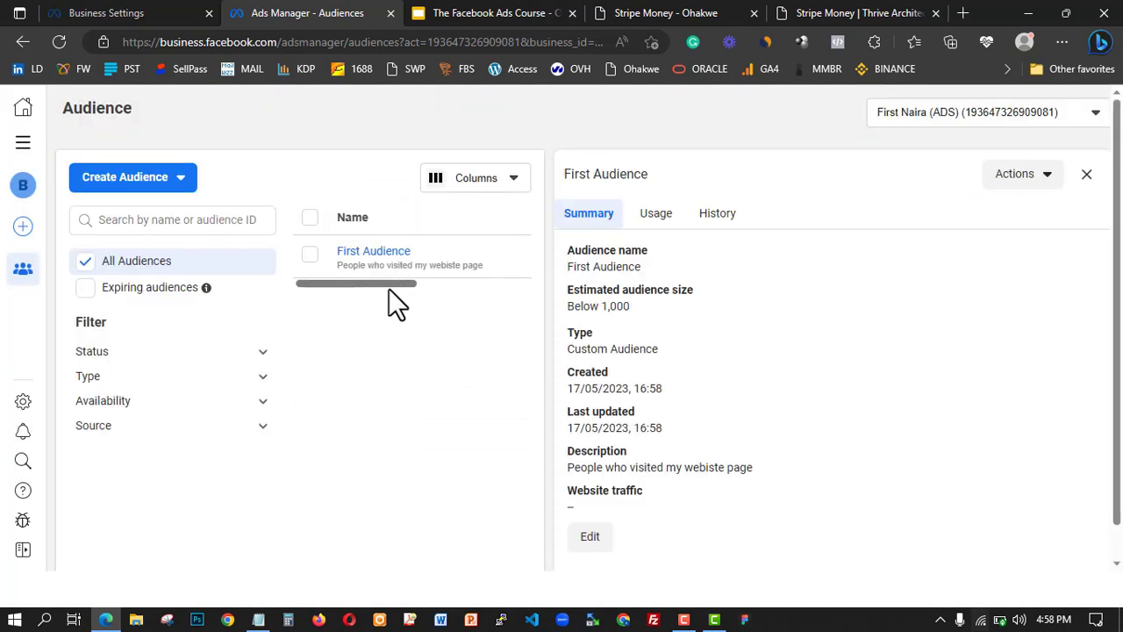
Step: Look through the audience list's further columns and the actions available for First Audience
drag(389, 285, 499, 293)
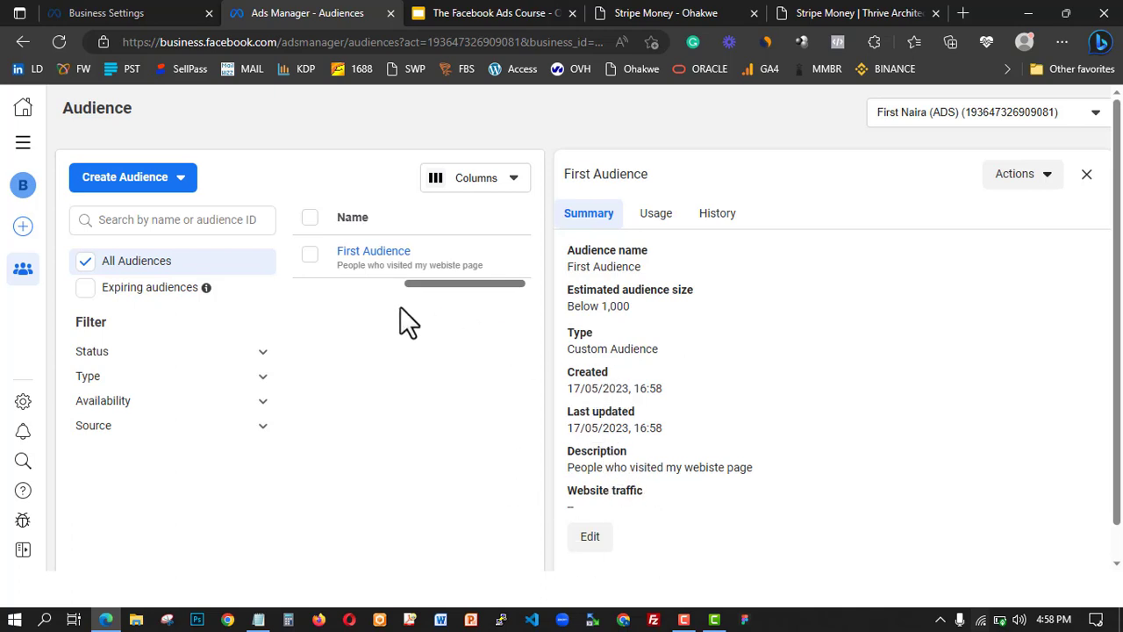
click(1039, 174)
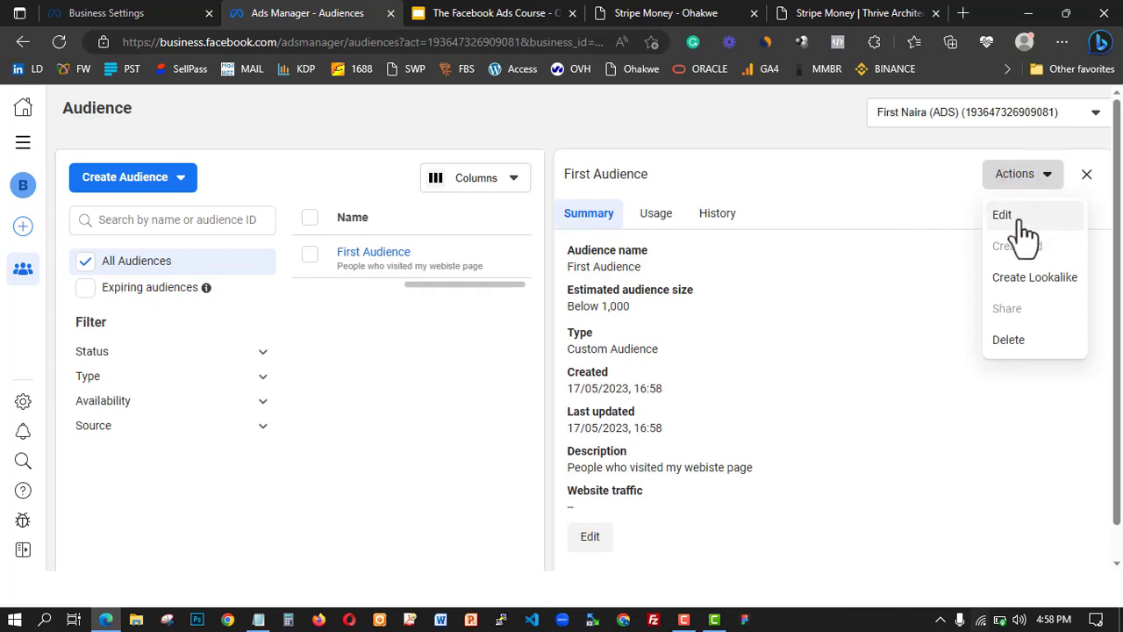
click(903, 345)
click(1042, 172)
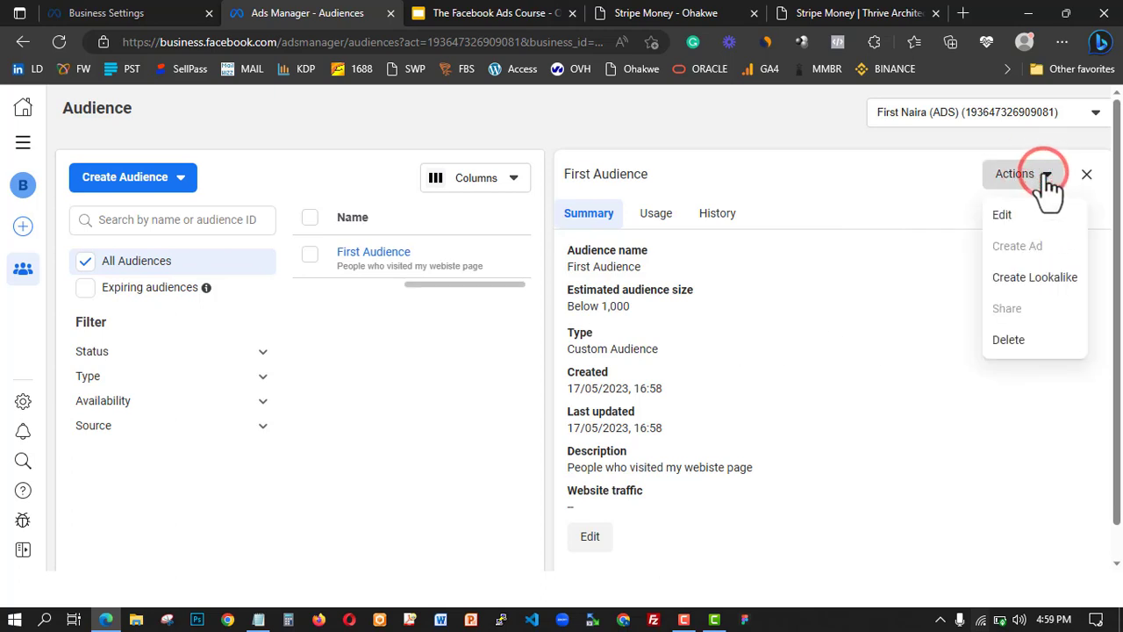